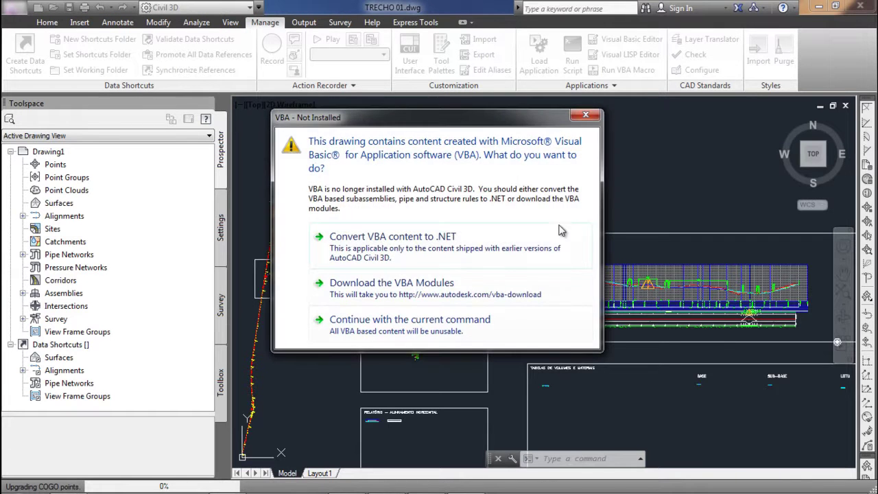
Step: Dismiss the VBA content notice and examine the labels at the start of the road alignment
left_click(587, 115)
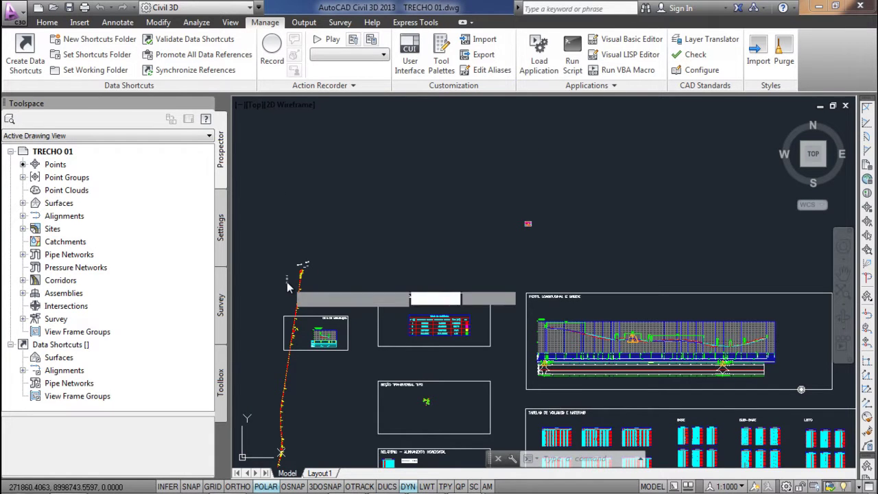
scroll(287, 282, "up", 5)
left_click(285, 284)
left_click(290, 272)
scroll(375, 221, "up", 5)
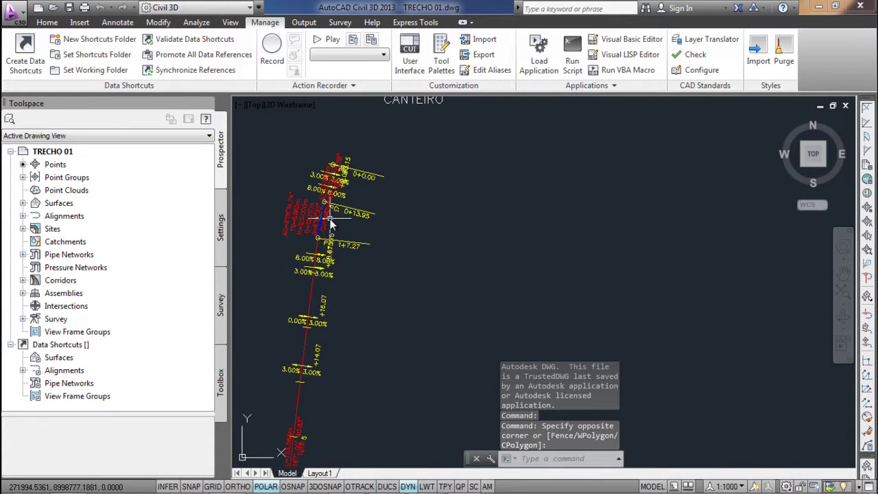
scroll(398, 201, "up", 3)
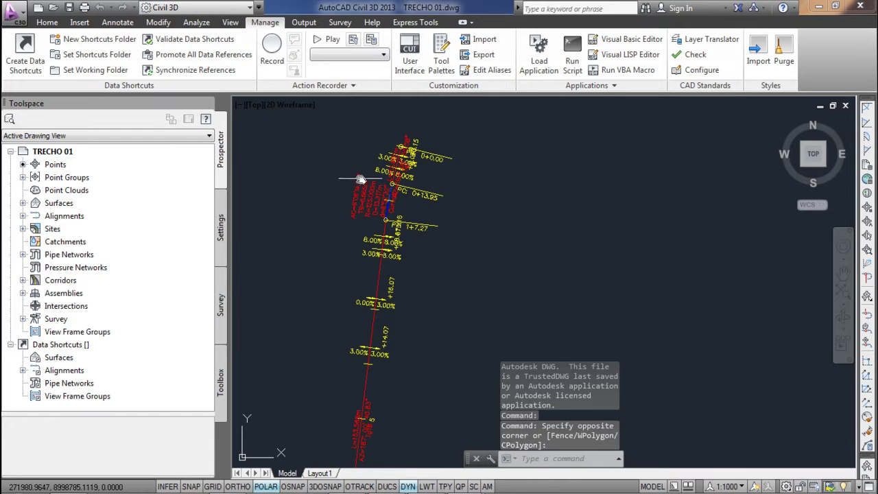
scroll(350, 341, "down", 4)
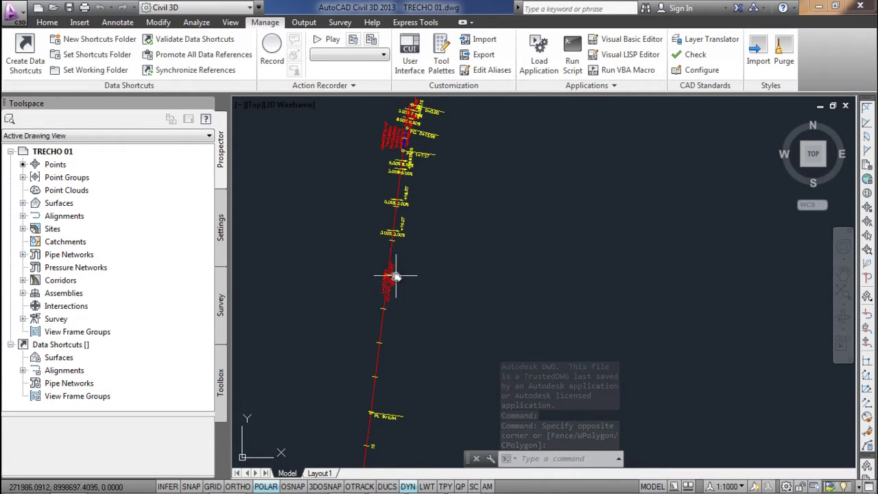
scroll(394, 225, "up", 5)
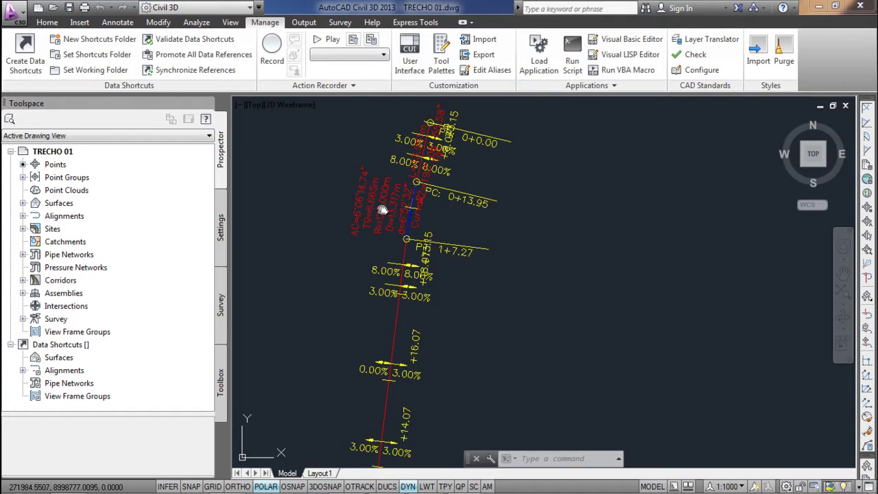
Step: Pull the first curve label and the adjacent tangent label away from the centreline into clear space west of the alignment
left_click(414, 209)
left_click(412, 210)
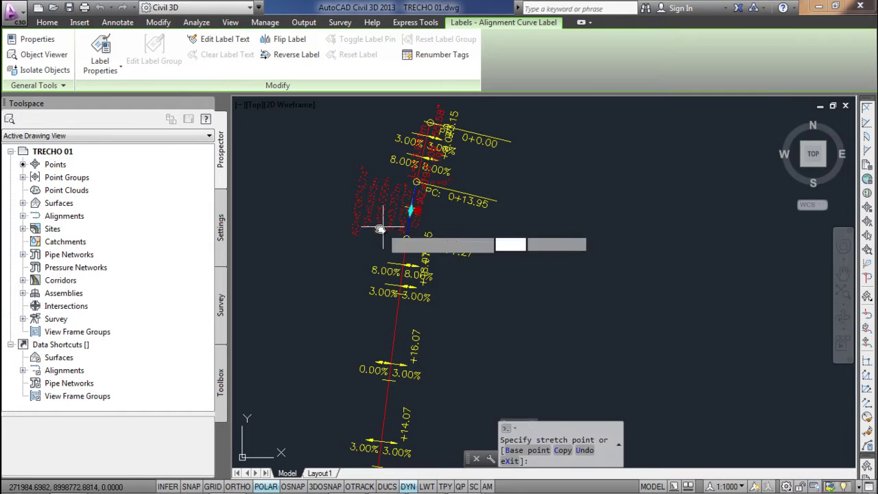
left_click(338, 246)
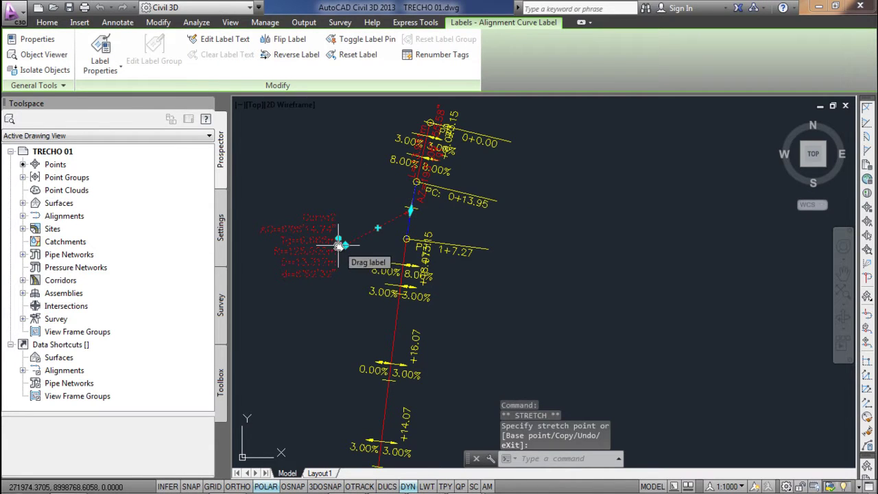
left_click(428, 151)
left_click(427, 152)
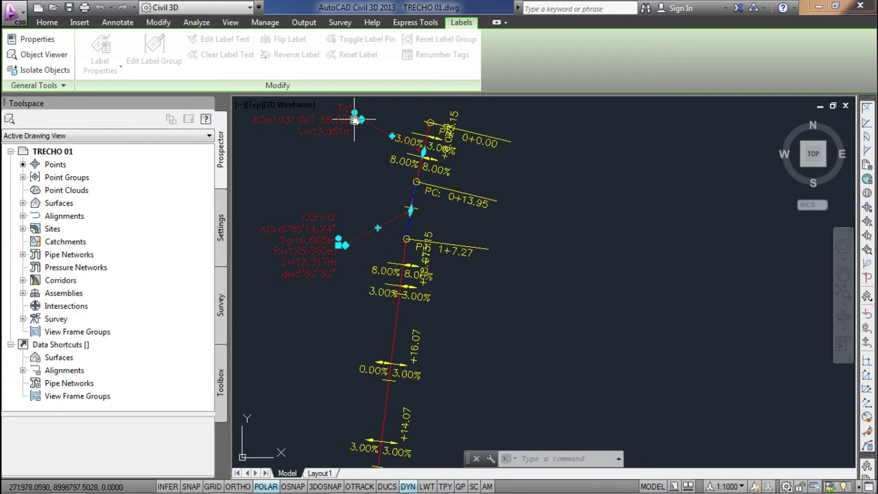
key("Escape")
Step: Examine the station and tangent labels along the road alignment, including the area around PI 17+0.80 and PI 18+0.79
scroll(377, 172, "down", 5)
scroll(377, 171, "up", 3)
scroll(396, 321, "down", 2)
scroll(405, 210, "up", 3)
scroll(402, 210, "up", 3)
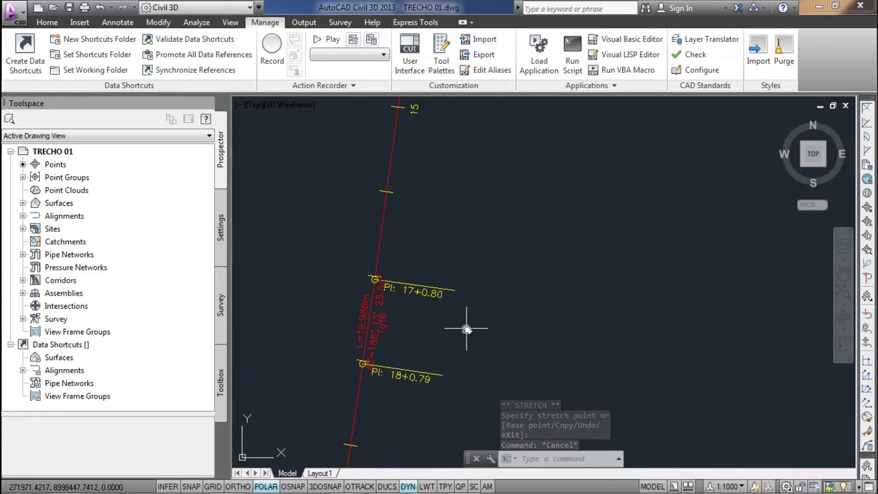
scroll(402, 303, "down", 3)
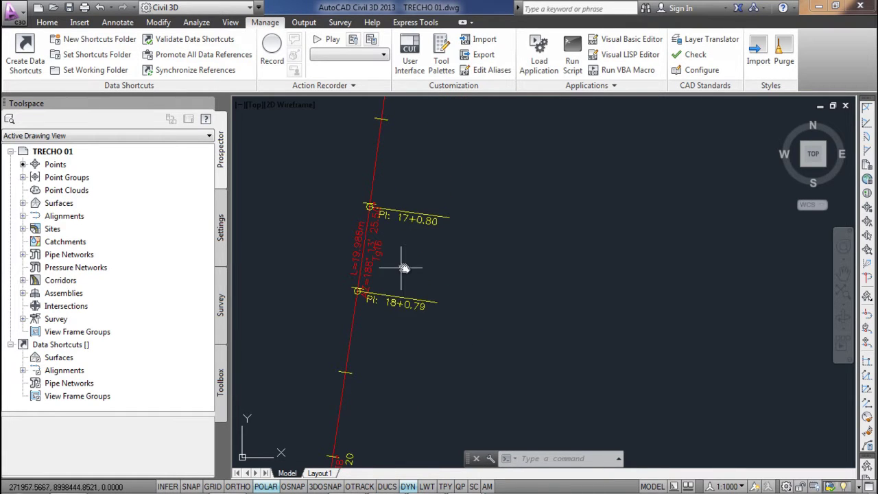
scroll(391, 230, "up", 3)
scroll(346, 220, "down", 3)
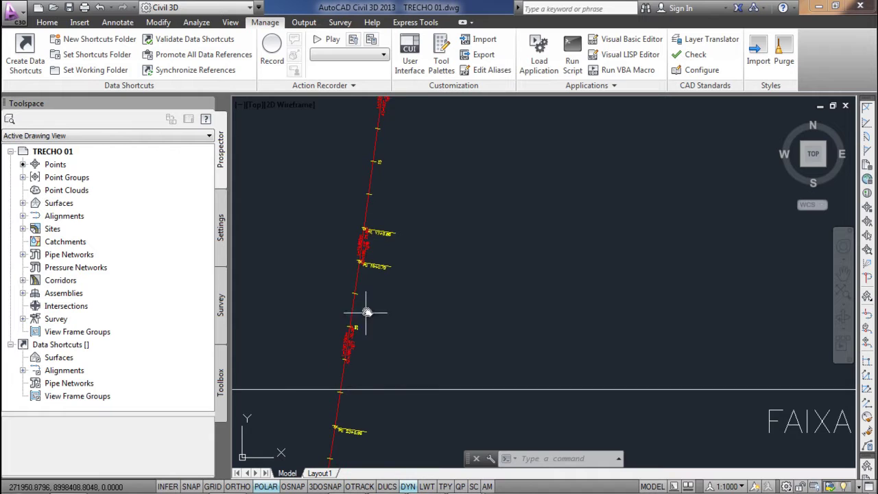
middle_click_drag(355, 334, 402, 244)
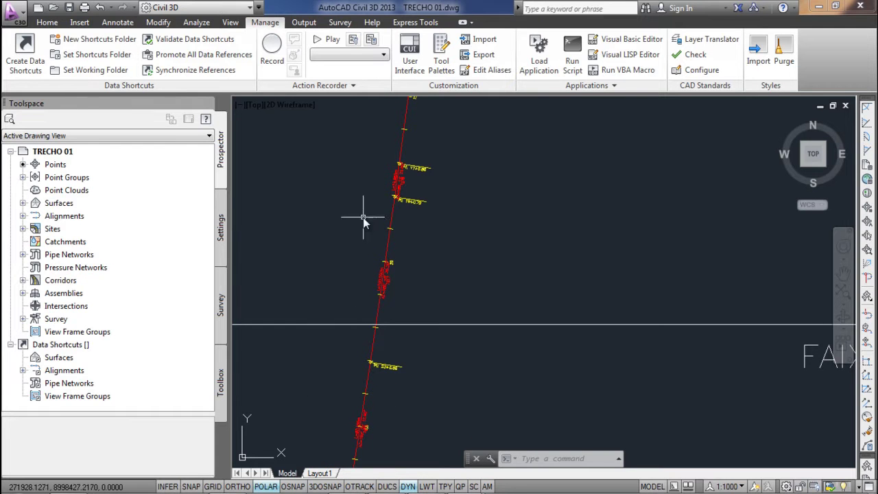
Step: Set the surface style of the CURVAS DE PROJETO surface to TECBRAS-Curvas 1 e 5m
left_click(22, 203)
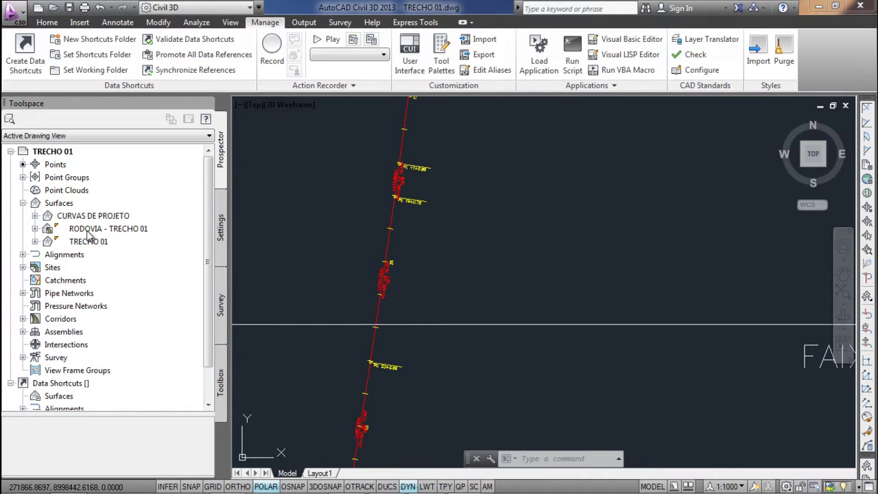
right_click(127, 216)
left_click(142, 222)
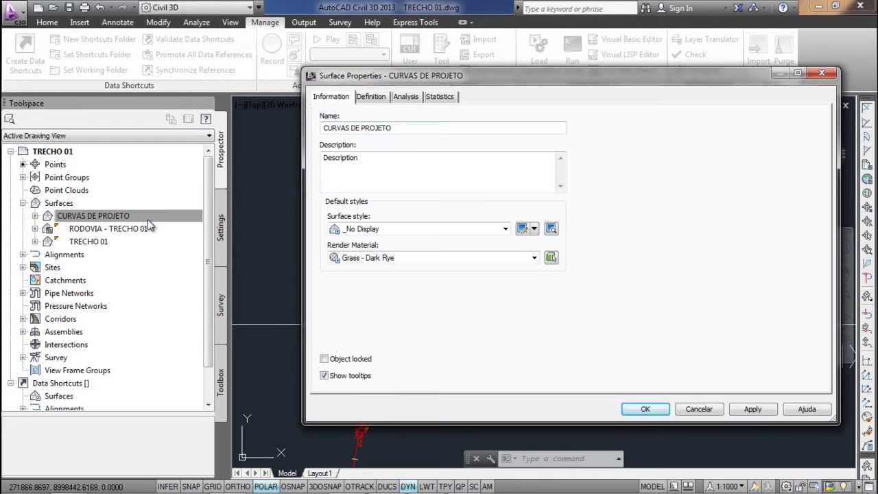
left_click_drag(446, 80, 586, 72)
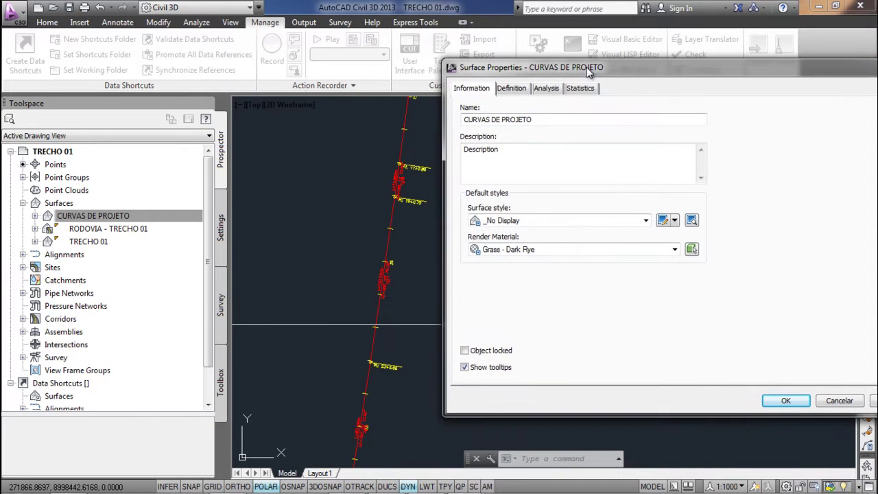
left_click(645, 221)
scroll(569, 275, "down", 1)
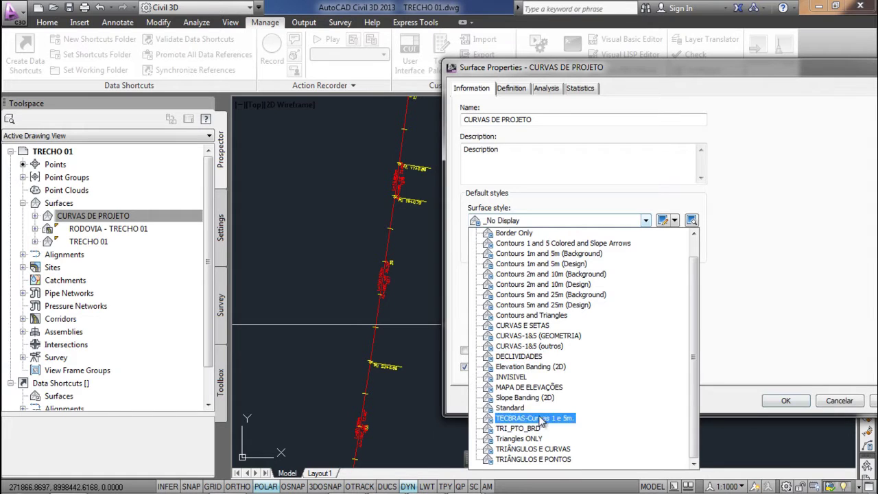
left_click(521, 428)
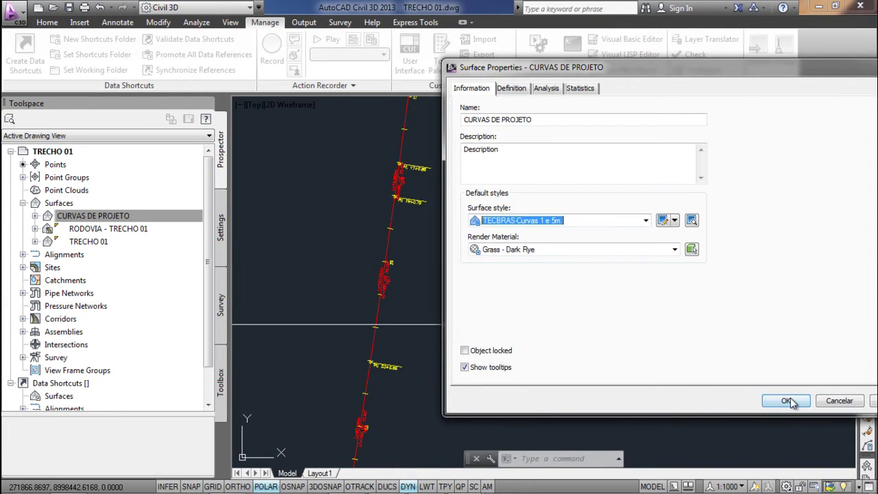
left_click(787, 401)
Step: Try to freeze the layer of the rectangular frame around the FAIXA DE ACELERAÇÃO profile
scroll(459, 254, "down", 3)
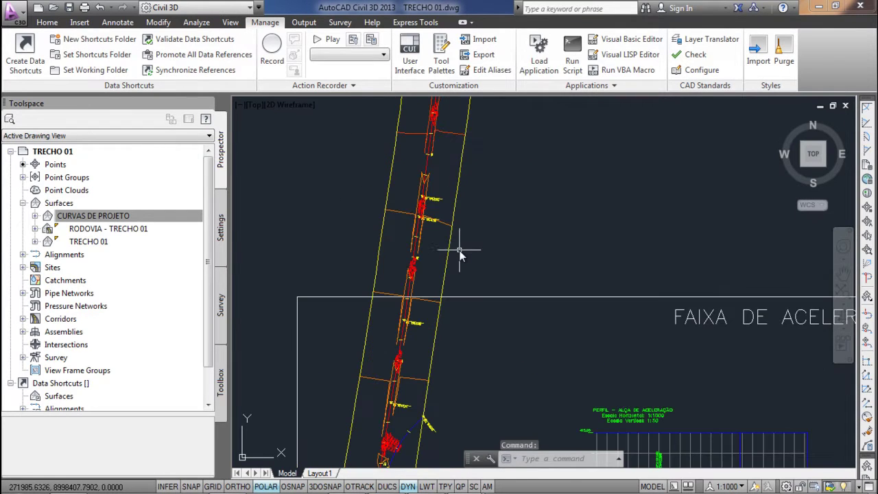
scroll(418, 255, "down", 3)
middle_click_drag(434, 250, 418, 142)
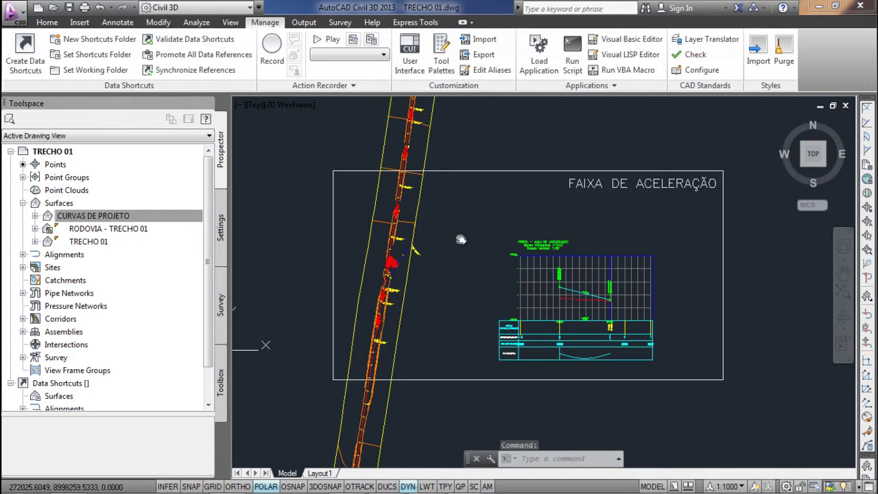
type("layfr")
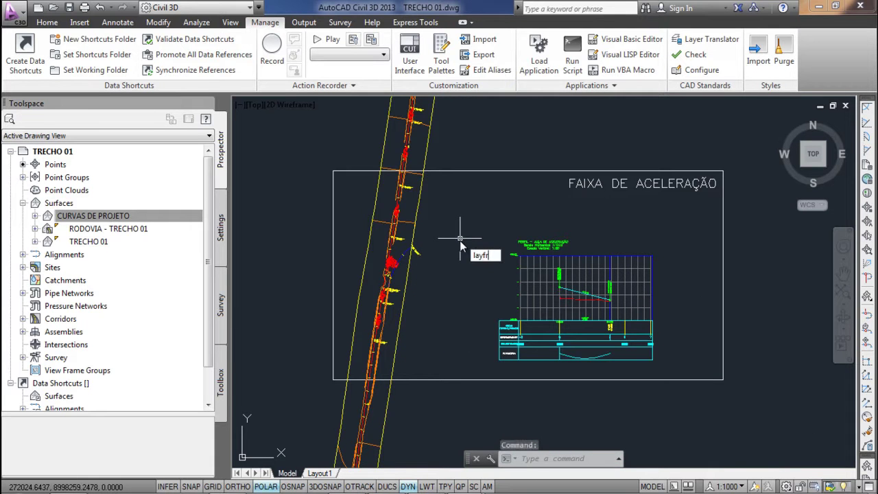
type("z")
key("Return")
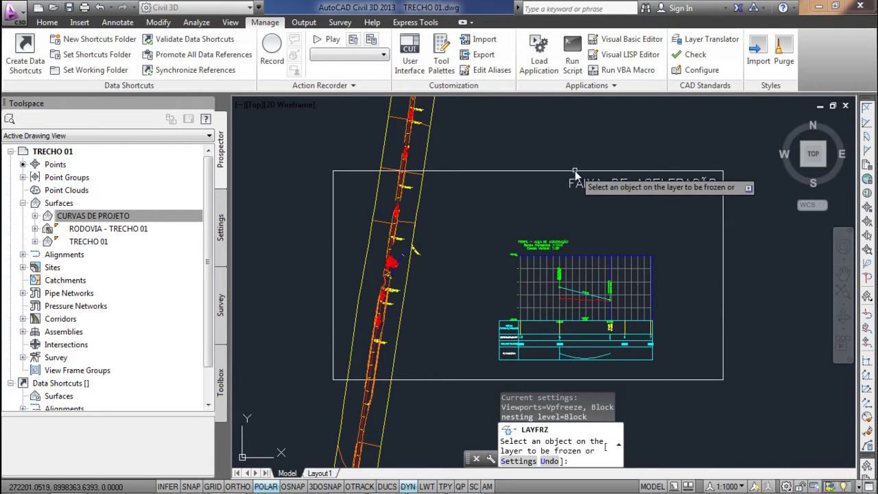
left_click(574, 175)
left_click(573, 179)
key("Escape")
left_click(509, 169)
key("Escape")
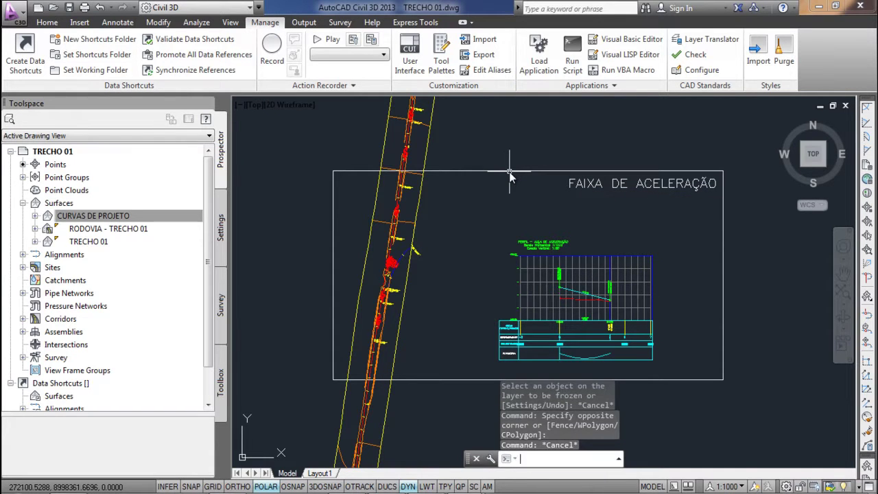
type("layfrz")
key("Return")
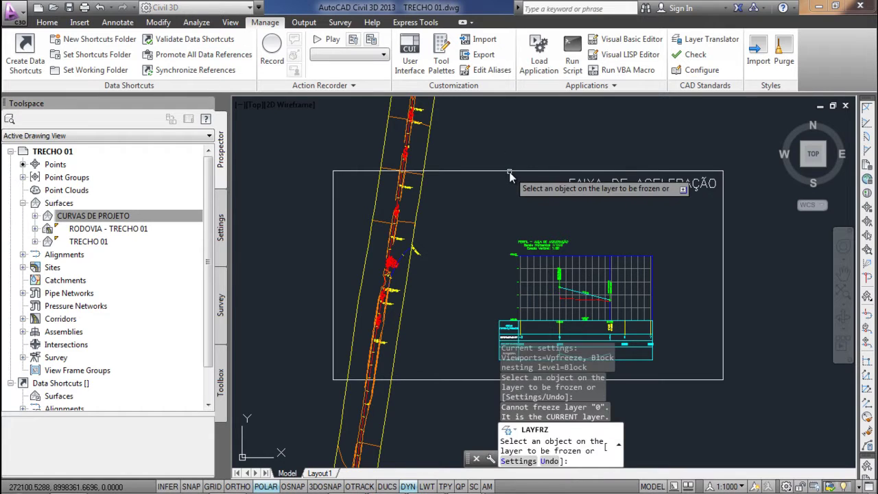
left_click(509, 172)
key("Escape")
Step: Stretch the near edge of the FAIXA DE ACELERAÇÃO frame toward its profile so the frame clears the road
left_click(508, 171)
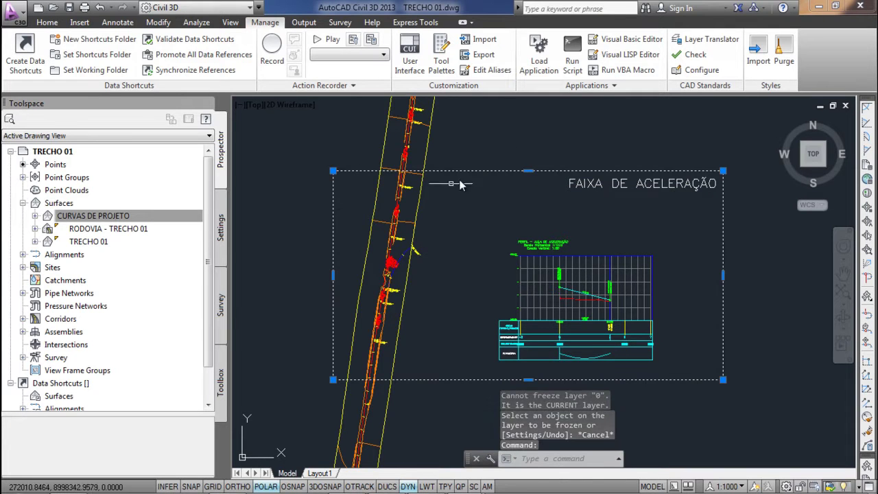
left_click(332, 275)
left_click(487, 275)
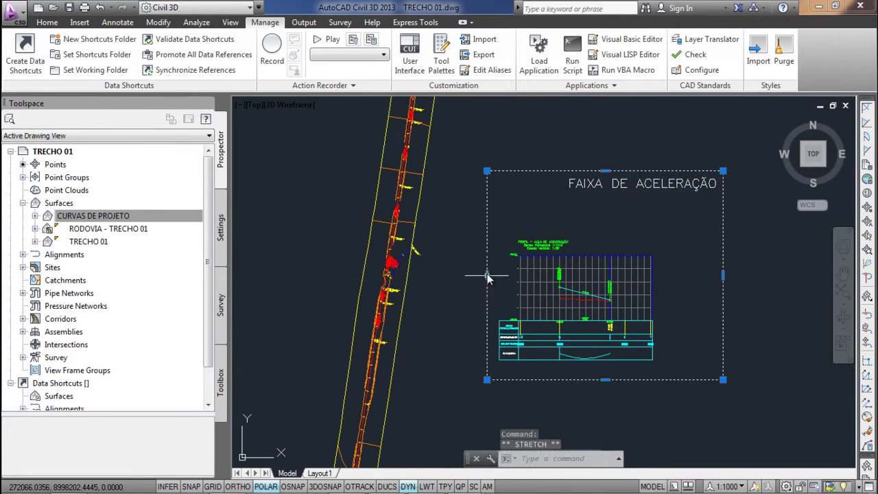
key("Escape")
Step: Start creating view frames and pick the TRECHO 01 road centreline as their alignment, keeping the automatic station range
middle_click_drag(616, 269, 387, 240)
scroll(413, 269, "down", 5)
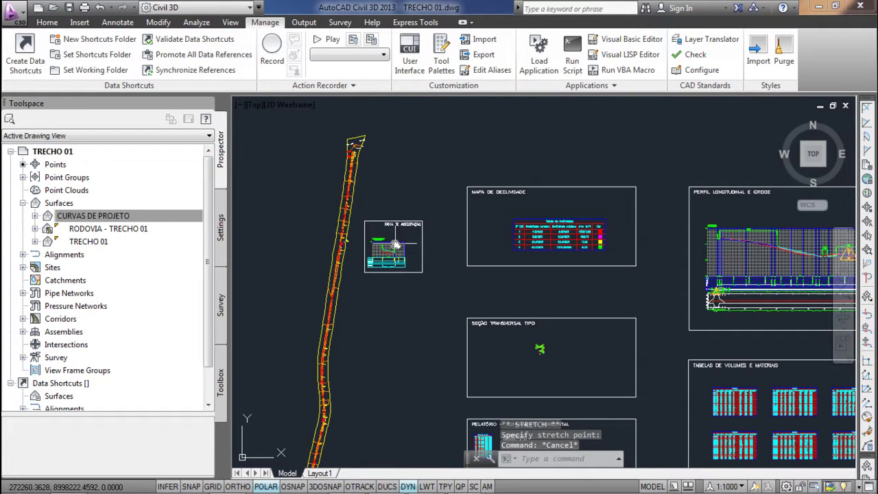
middle_click_drag(413, 270, 438, 241)
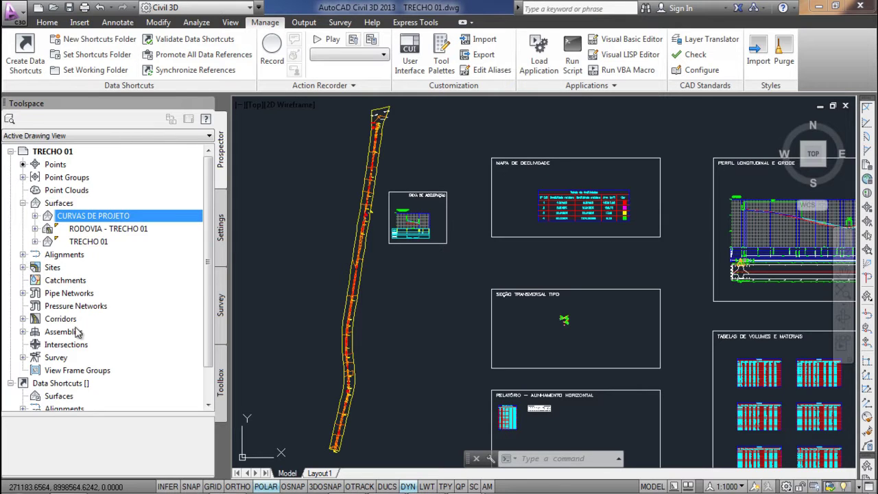
scroll(121, 312, "down", 1)
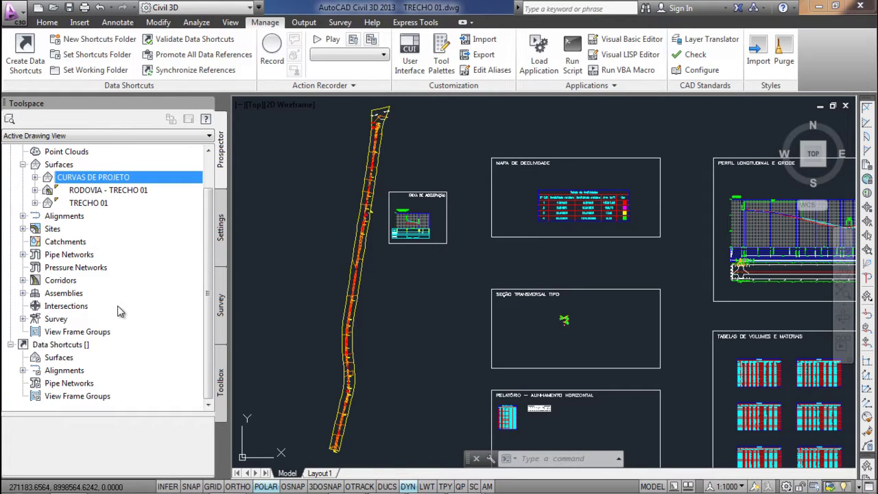
right_click(66, 332)
left_click(106, 339)
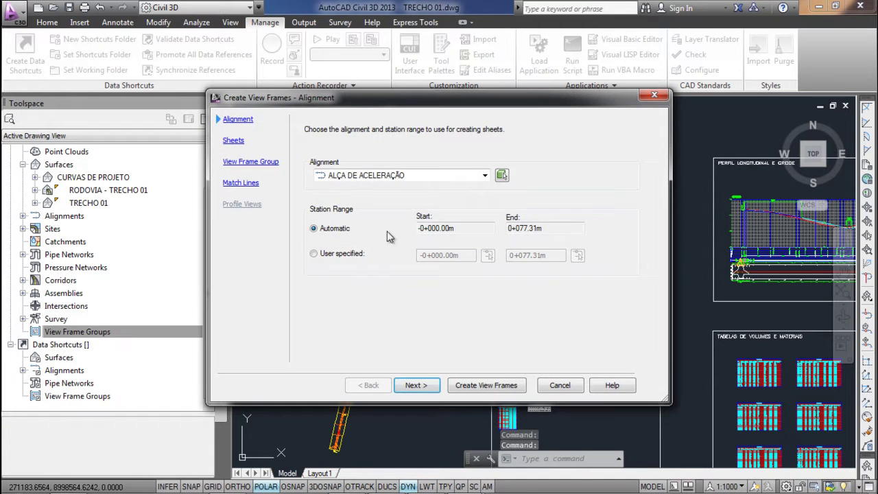
left_click(485, 177)
left_click(484, 177)
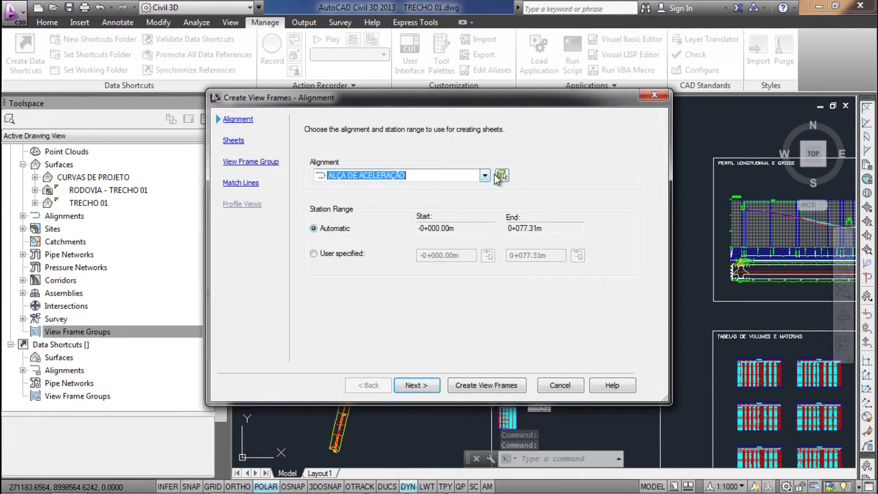
left_click(502, 176)
scroll(346, 134, "up", 5)
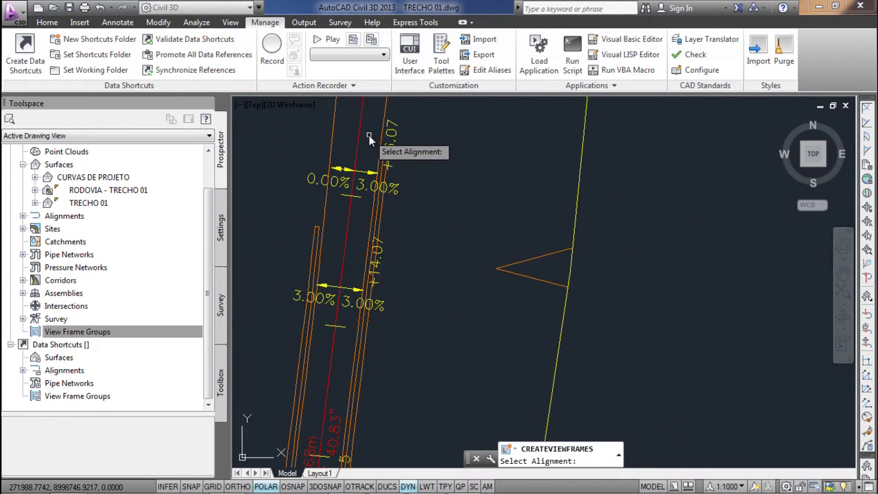
left_click(360, 139)
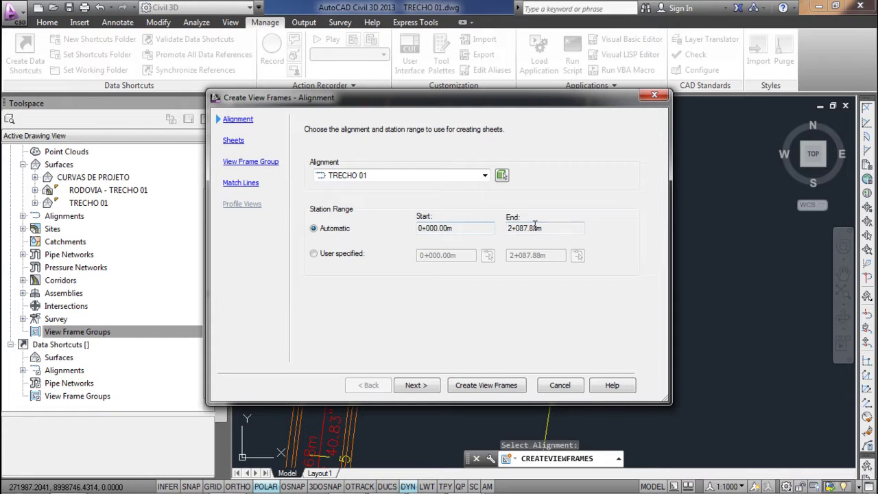
left_click(423, 386)
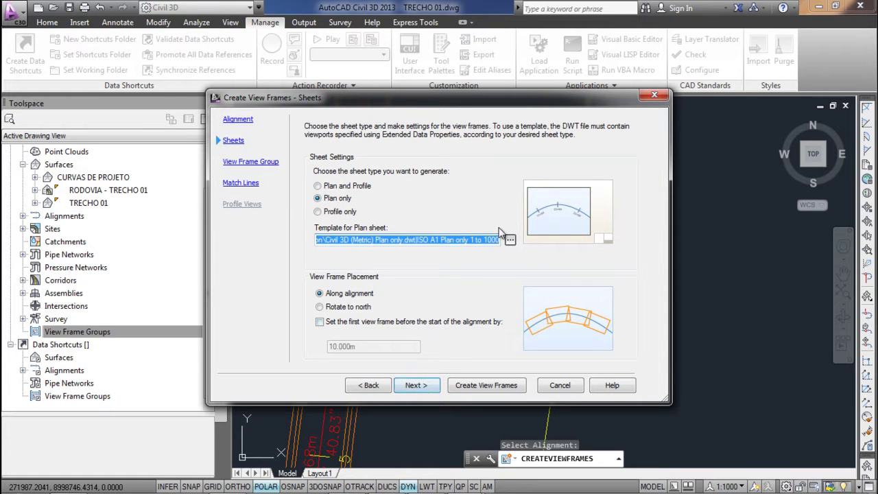
Step: Set the sheet type to Plan and Profile and open the template file selection for its sheets
left_click(334, 187)
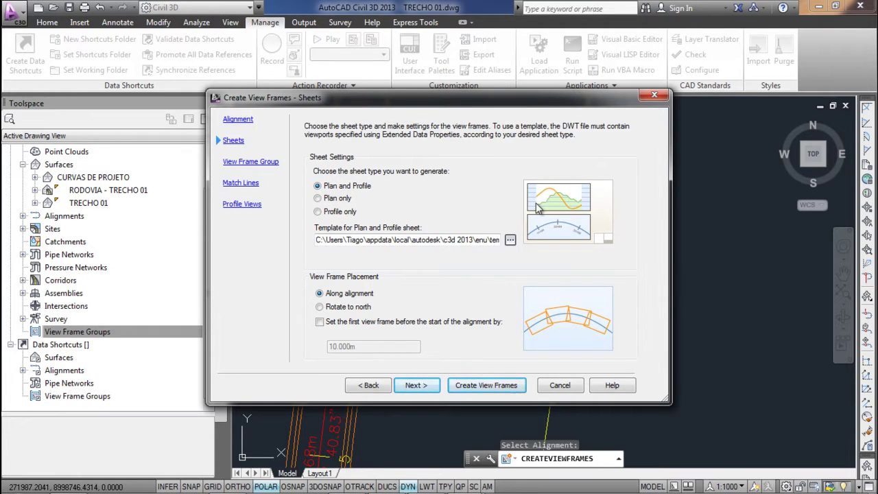
left_click(510, 241)
left_click(587, 207)
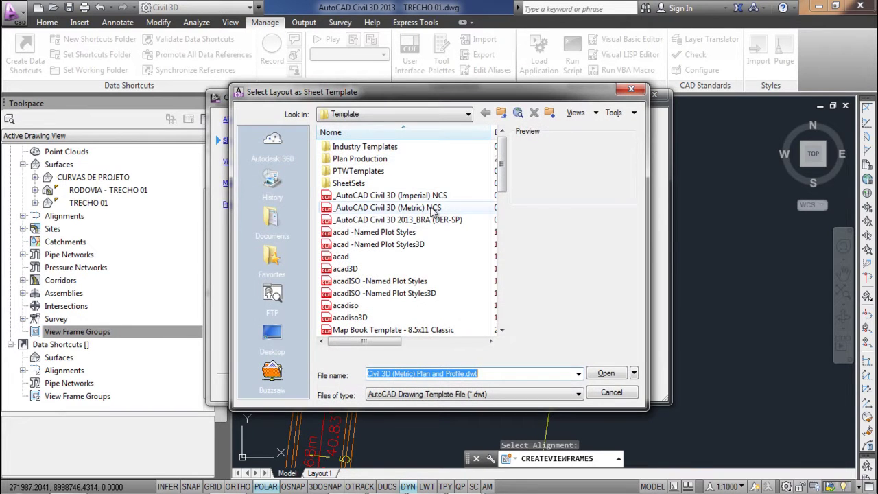
Step: Browse drive C: through _ARQUIVOS PROFISSIONAIS, _VÍDEO-AULAS, RODOVIAS, Vol.1 - Projetando vicinal em template and _Template to the Template-Folhas de documentação folder
left_click(435, 113)
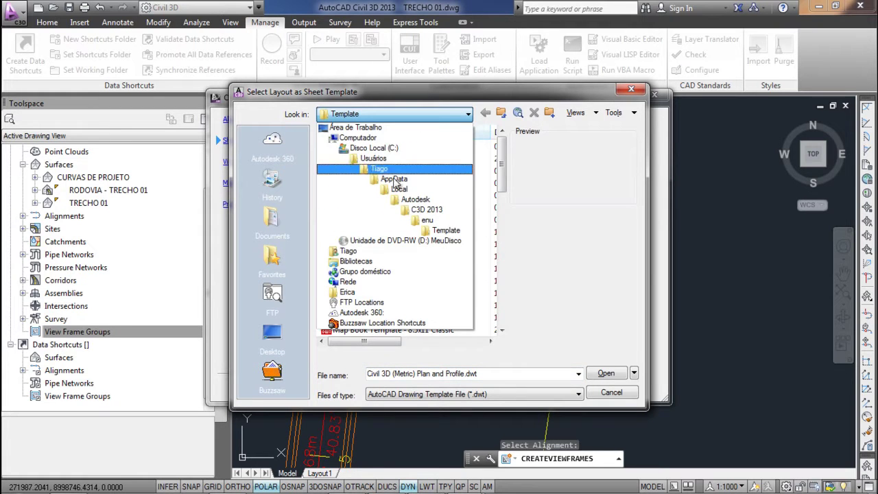
left_click(375, 148)
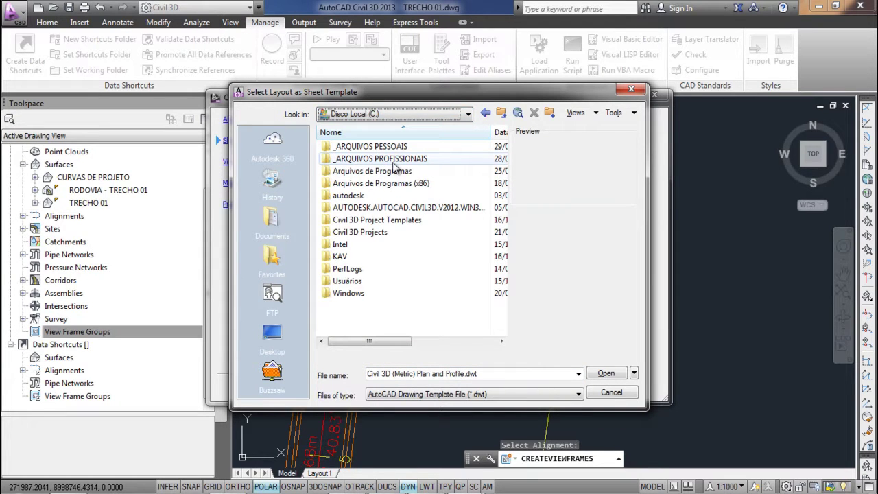
double_click(394, 161)
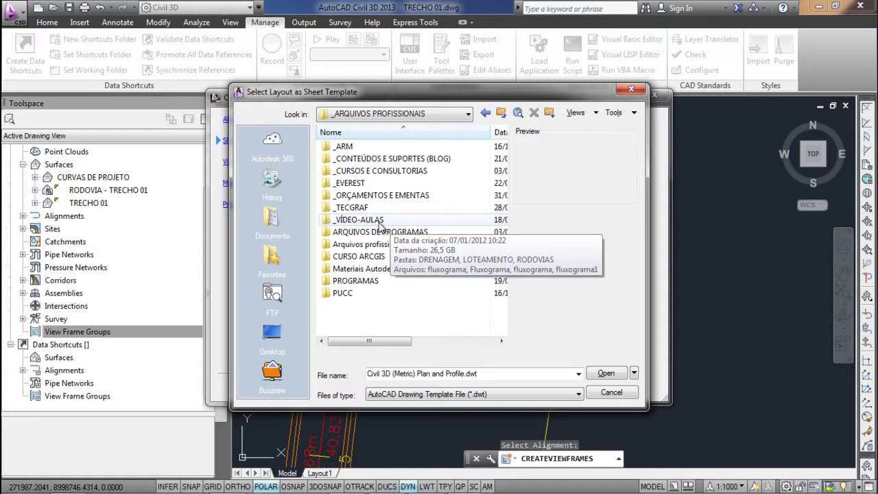
double_click(380, 221)
double_click(386, 174)
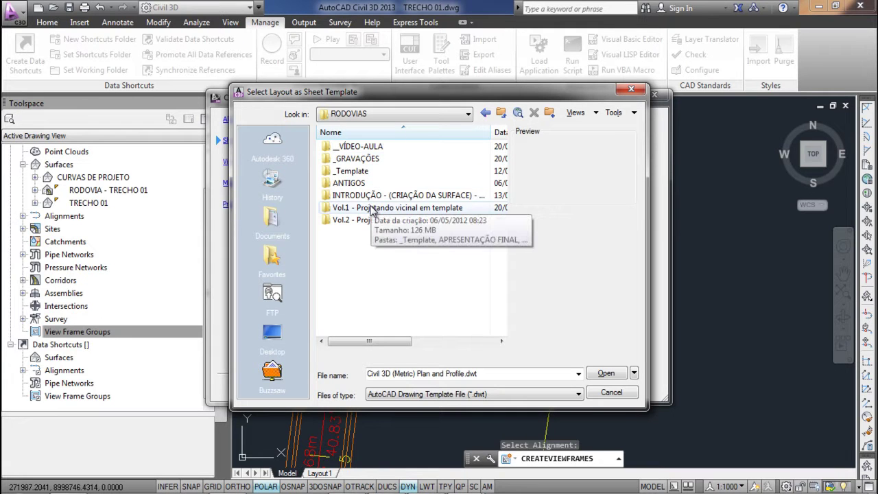
double_click(373, 208)
double_click(367, 146)
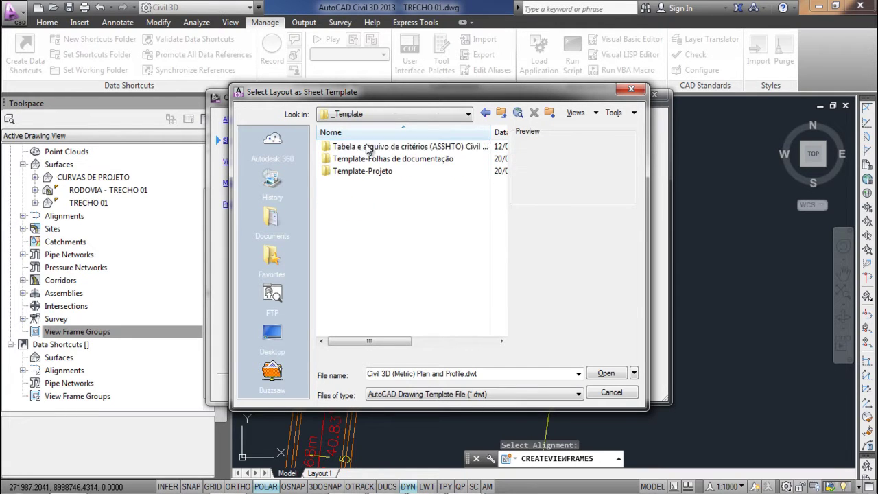
double_click(370, 160)
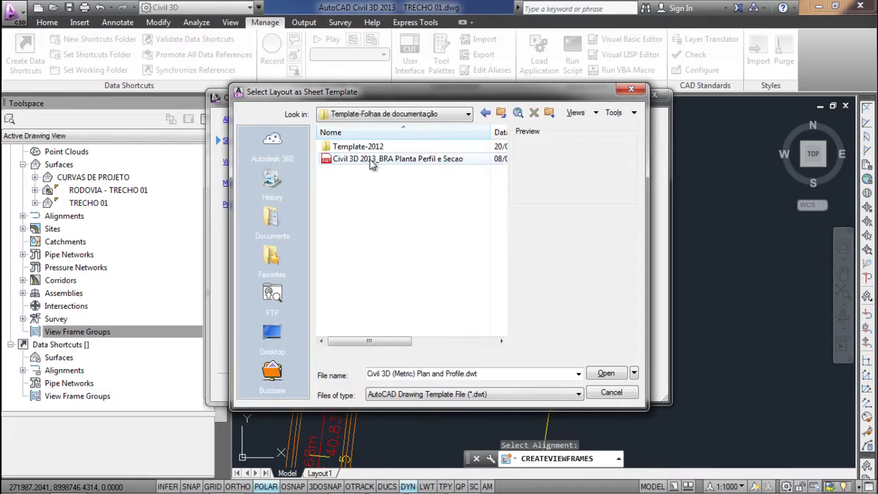
Step: Use the A1 PLANTA E PERFIL 1^1000 layout of the Civil 3D 2013_BRA Planta Perfil e Secao template for the sheets
left_click(382, 162)
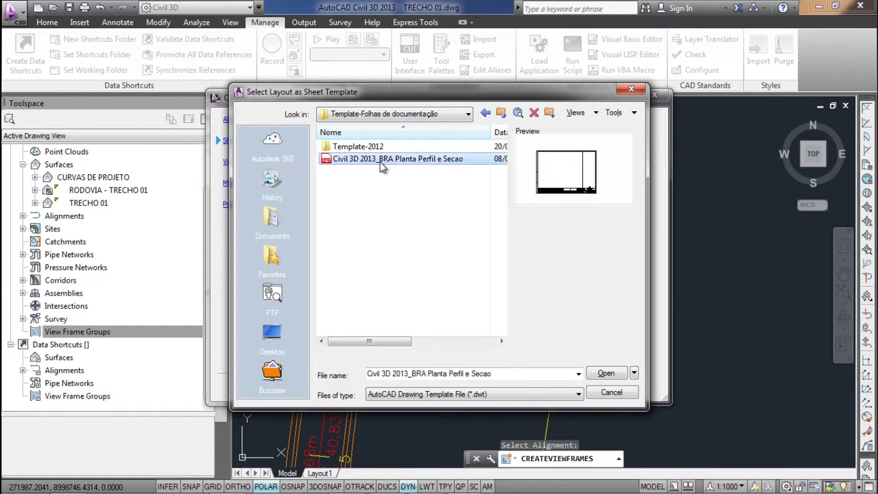
left_click(605, 374)
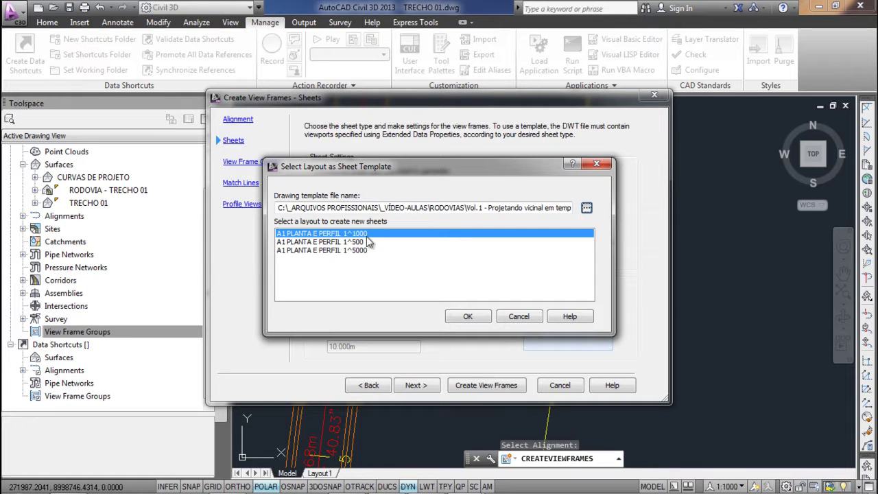
left_click(484, 318)
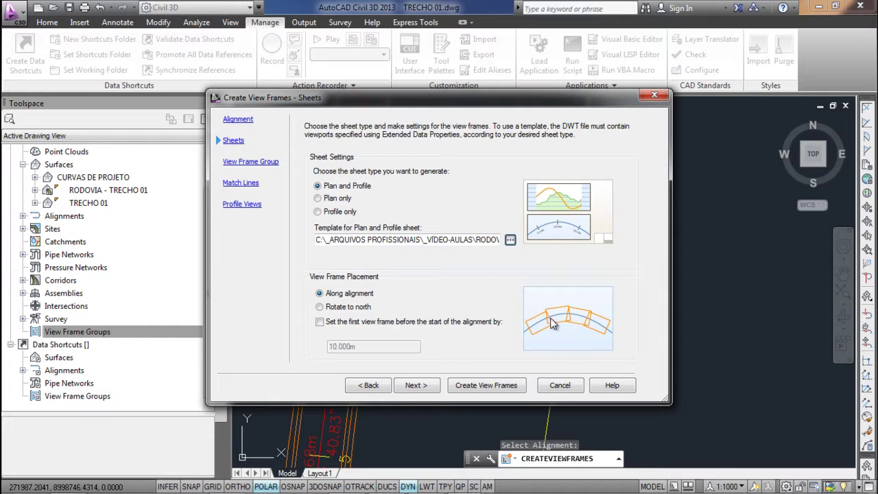
Step: Name the view frame group GRUPO DE FOLHAS - TRECHO 01
left_click(252, 163)
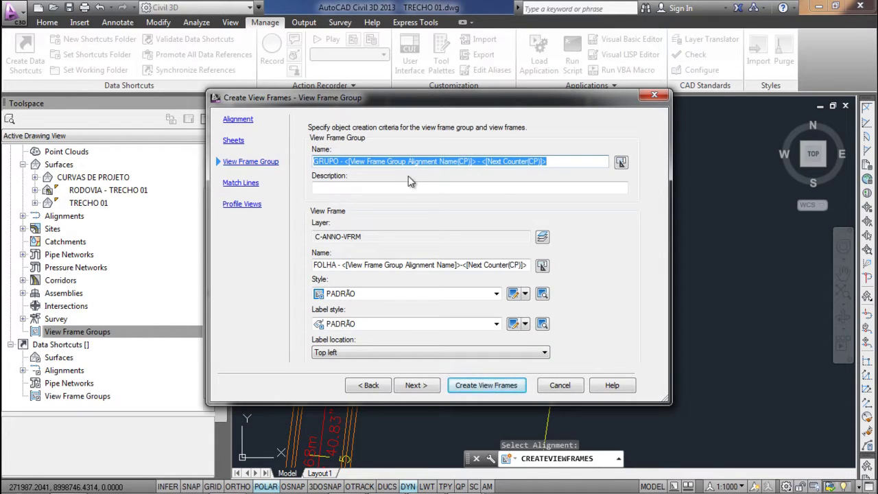
type("gru")
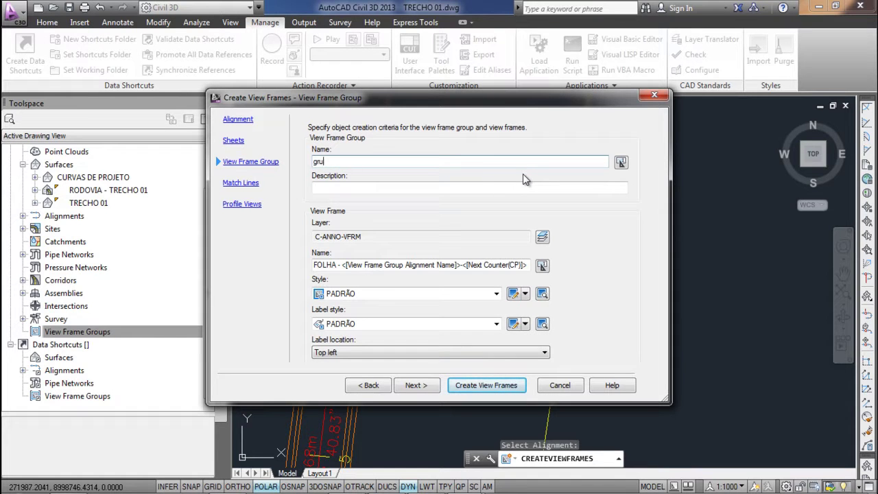
type("GRUPO DE FOLHAS - TRECHO 01")
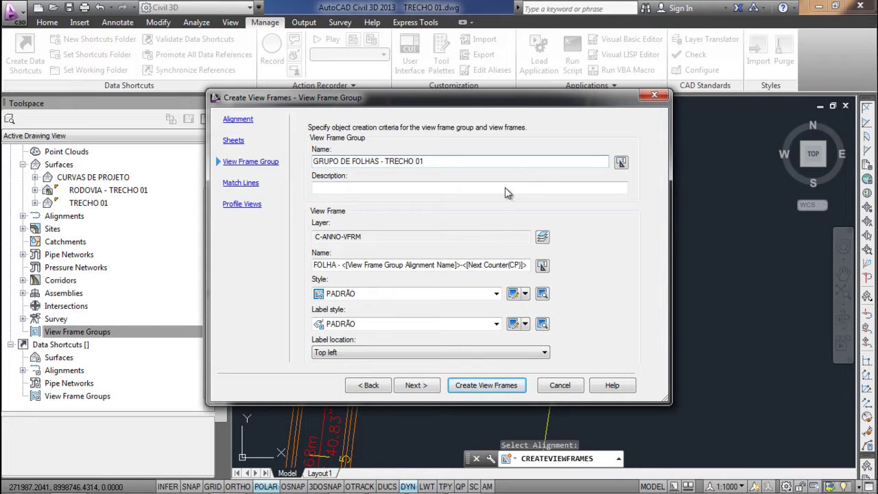
Step: Review the available view frame styles and label styles, keeping PADRÃO for both
left_click(426, 292)
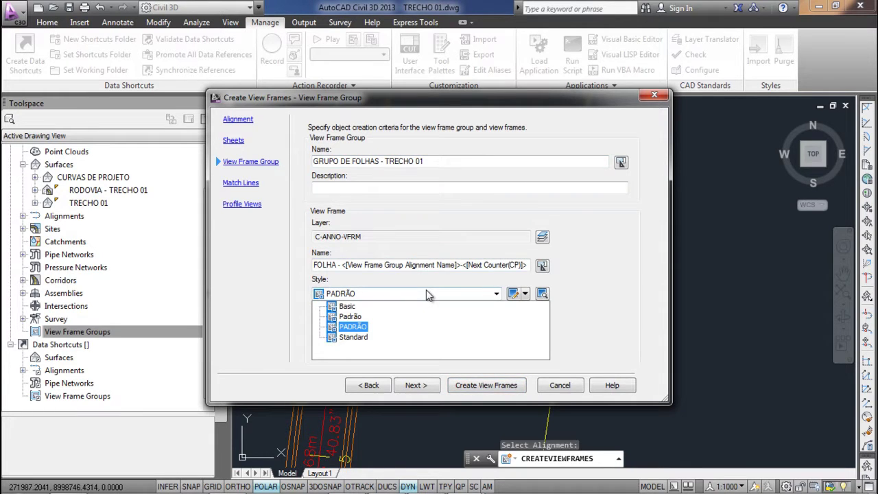
left_click(425, 294)
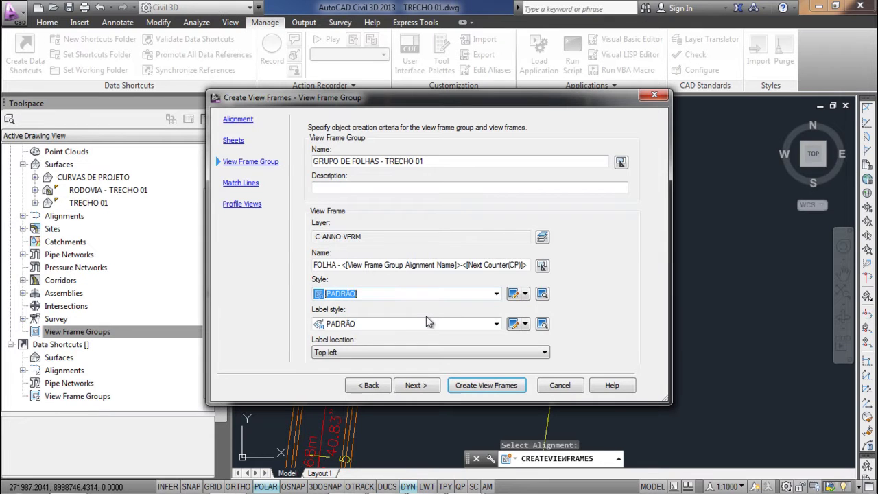
left_click(426, 323)
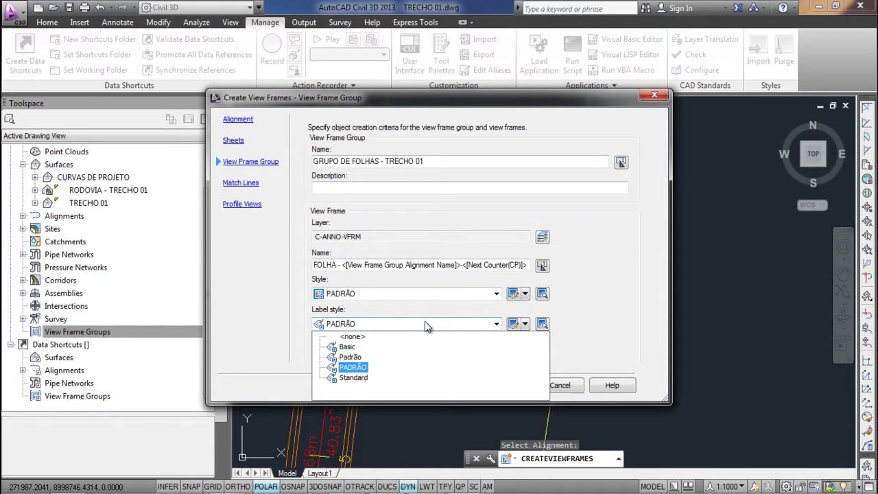
left_click(425, 323)
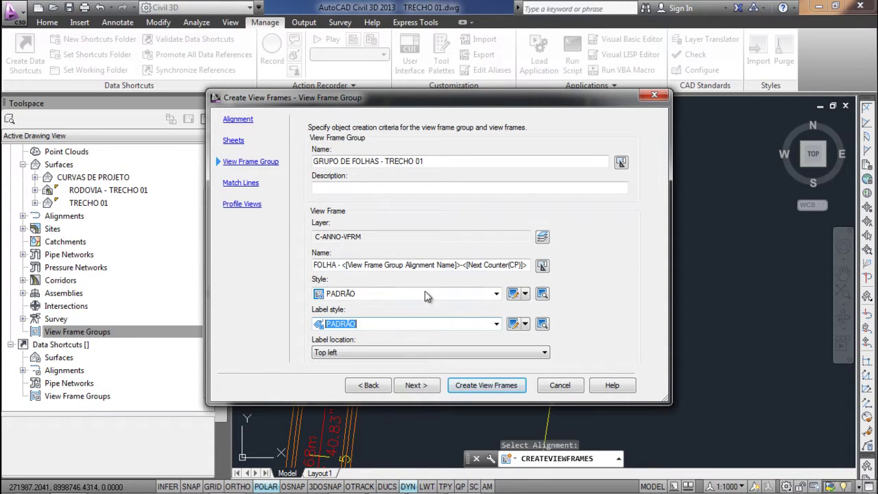
Step: Examine the layout, preview and text contents of the PADRÃO view frame label style, then leave it without changes
left_click(524, 325)
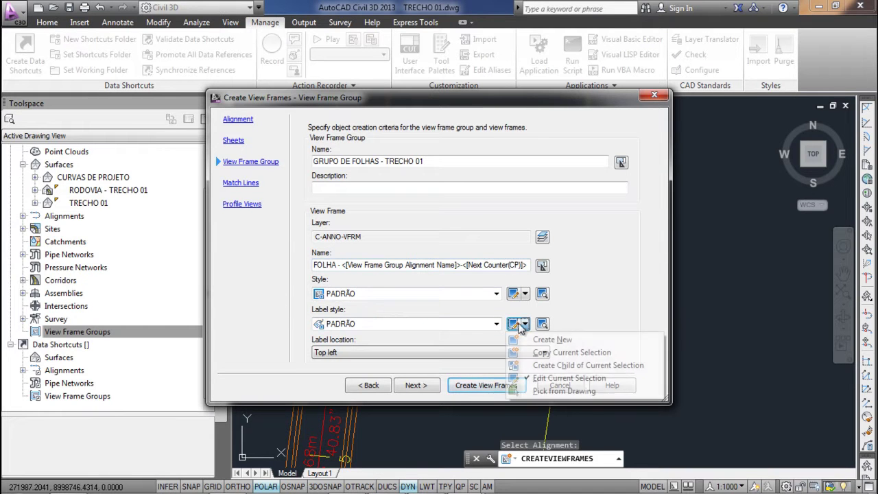
left_click(513, 323)
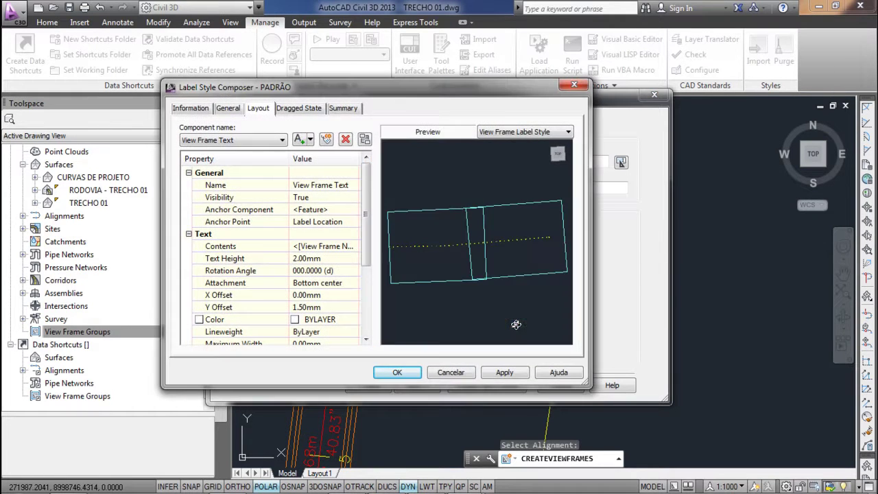
scroll(481, 260, "up", 5)
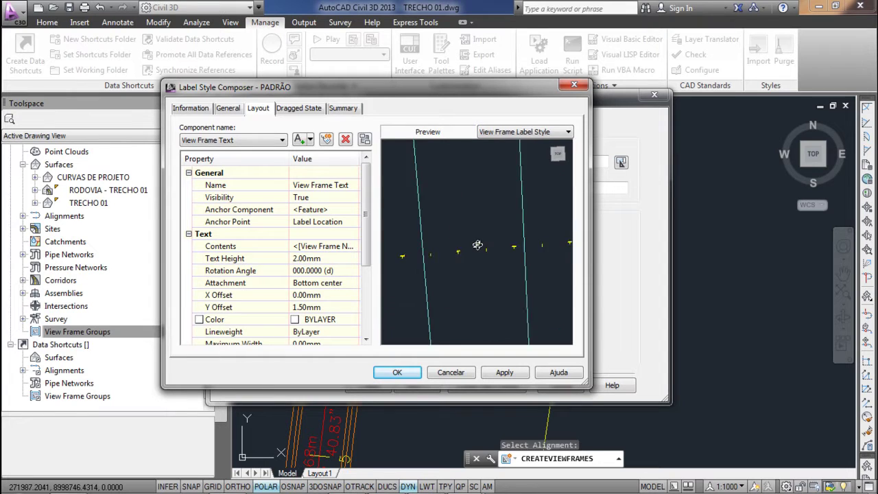
scroll(473, 254, "up", 4)
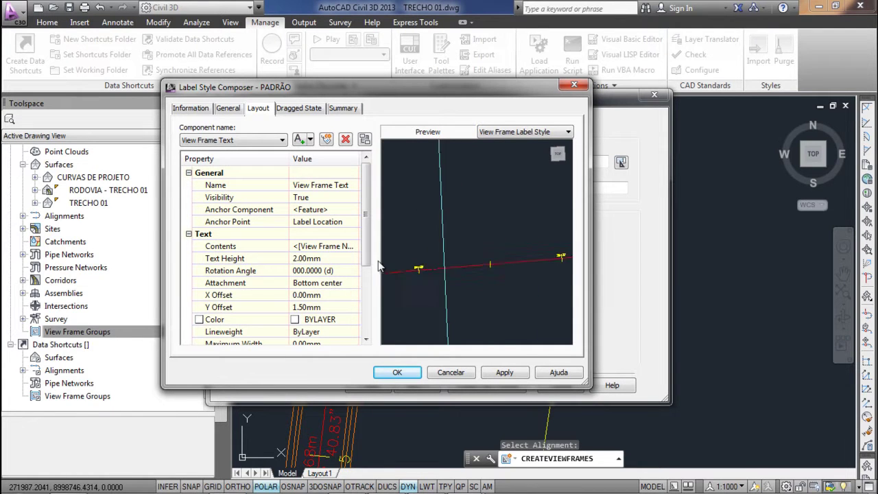
middle_click_drag(450, 276, 486, 264)
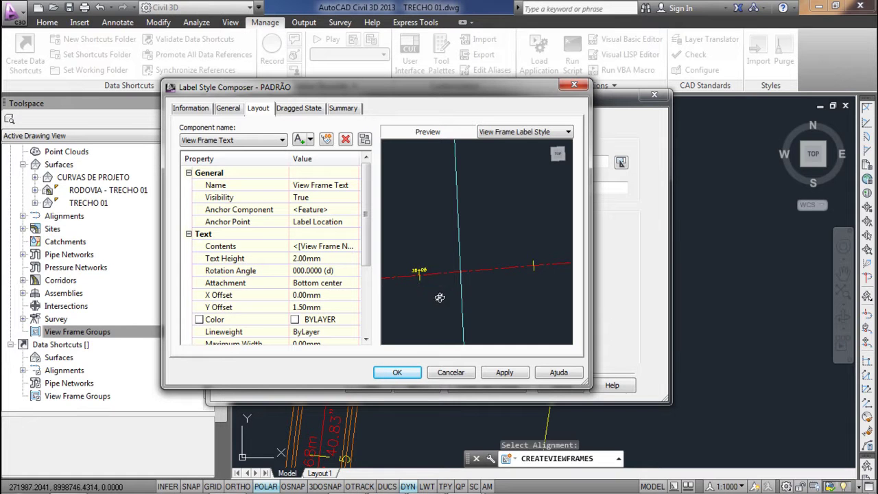
middle_click_drag(422, 277, 476, 270)
scroll(473, 268, "up", 2)
scroll(418, 267, "down", 5)
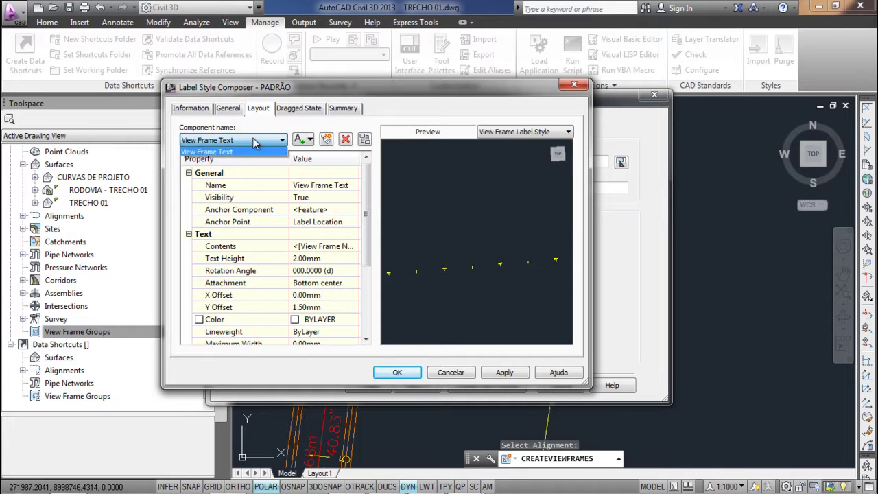
left_click(376, 246)
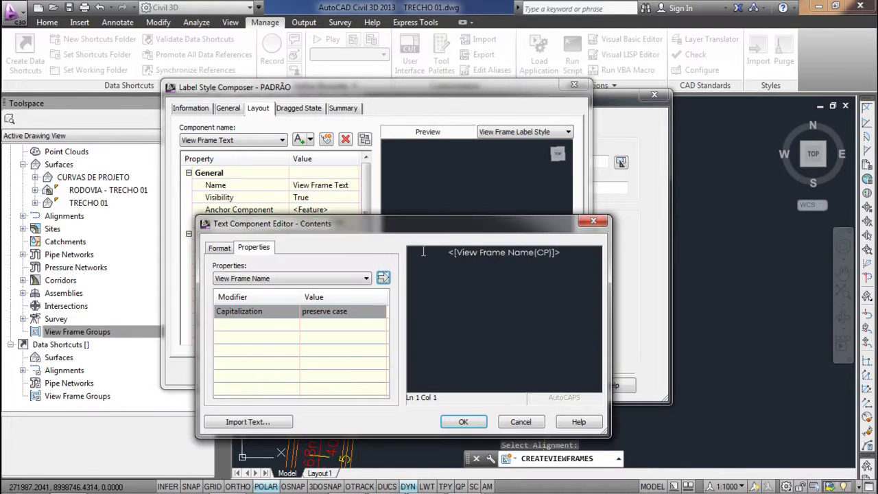
left_click(521, 422)
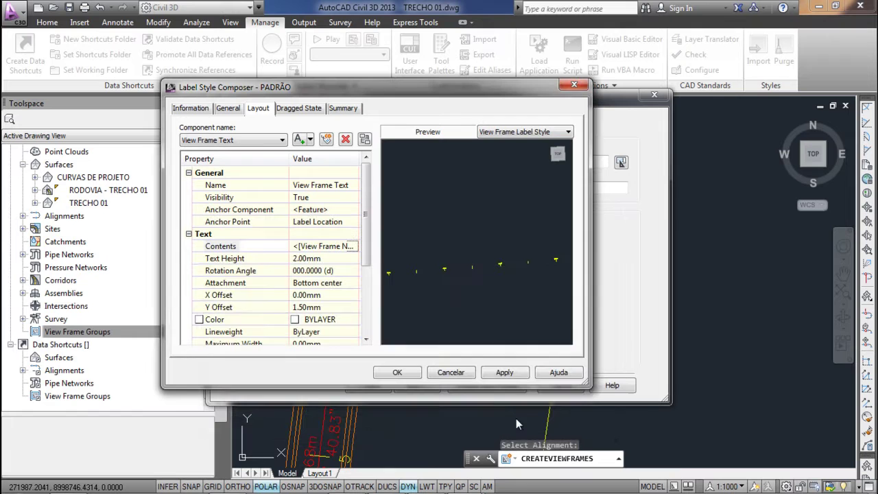
left_click(464, 372)
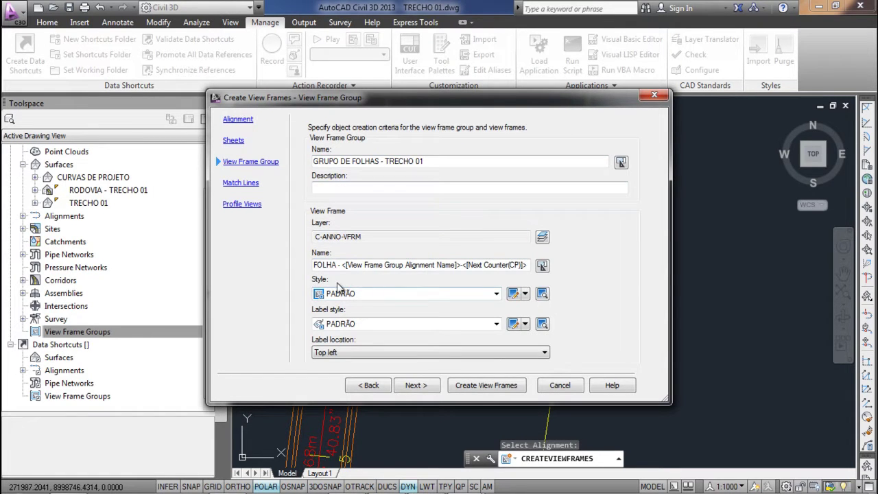
Step: Examine the display and information settings of the PADRÃO view frame style and close it without changes
left_click(512, 294)
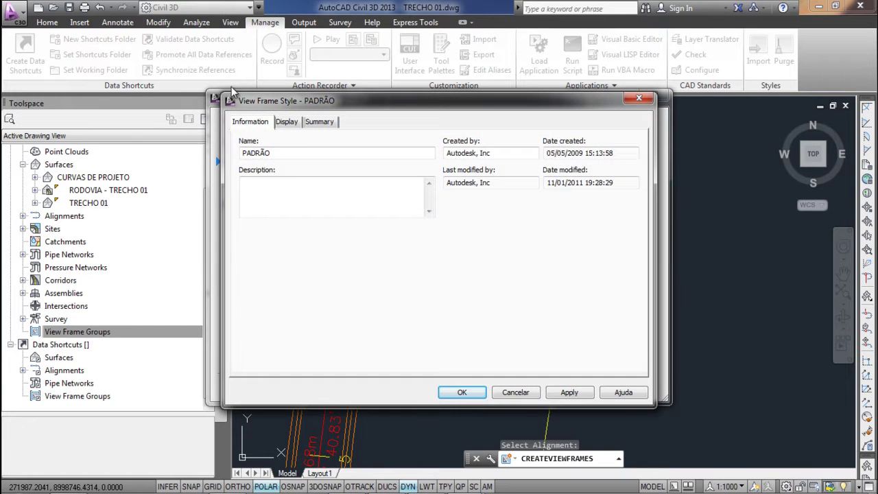
left_click(285, 124)
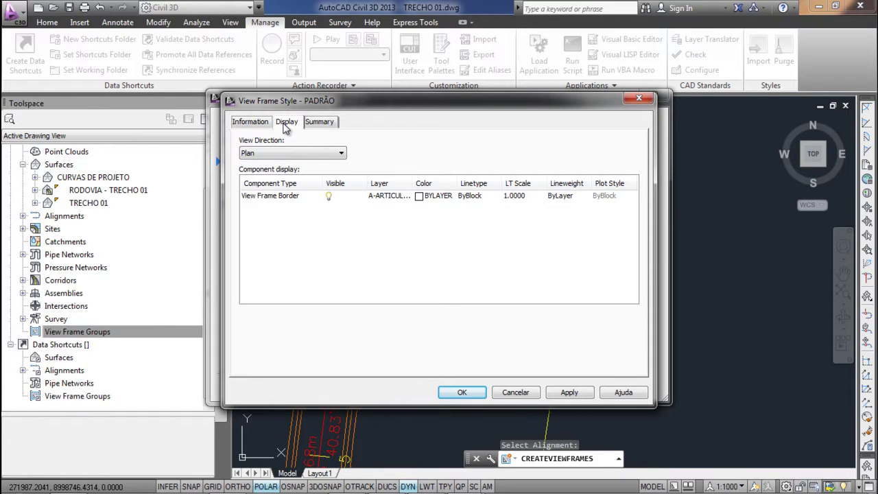
left_click(261, 123)
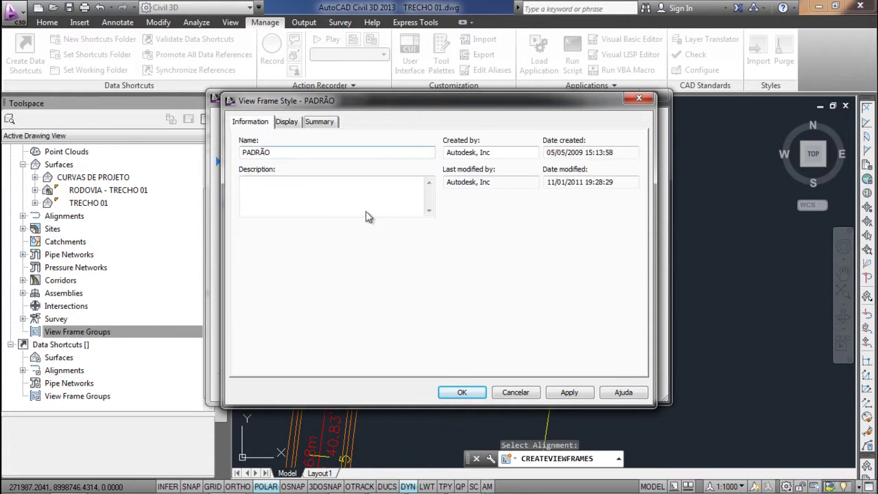
left_click(514, 392)
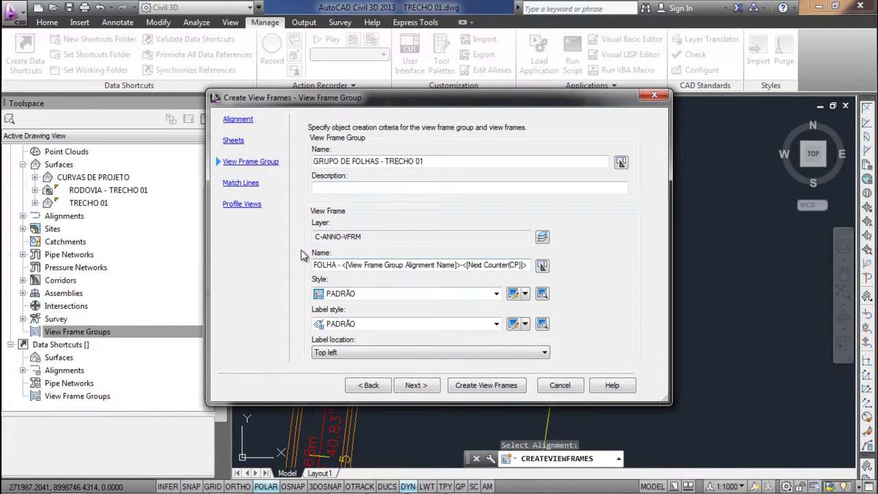
Step: Keep the match line settings as they are and set the profile view style to Vista em perfil
left_click(236, 182)
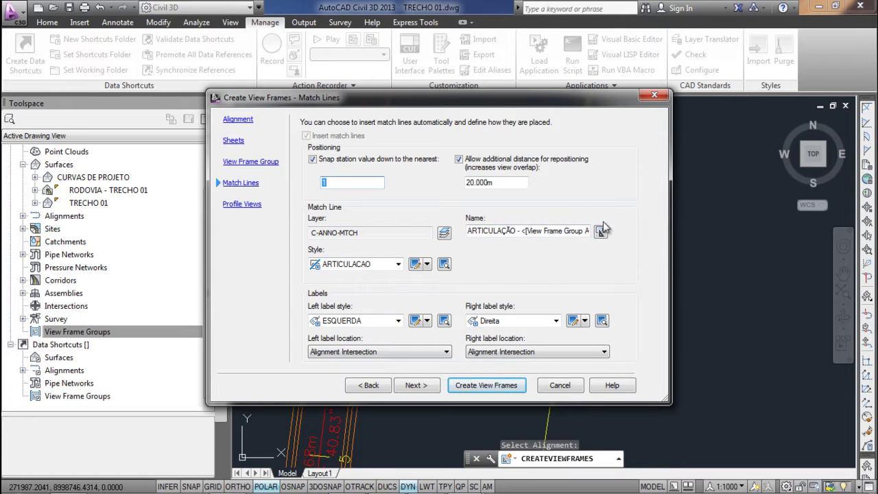
left_click(248, 205)
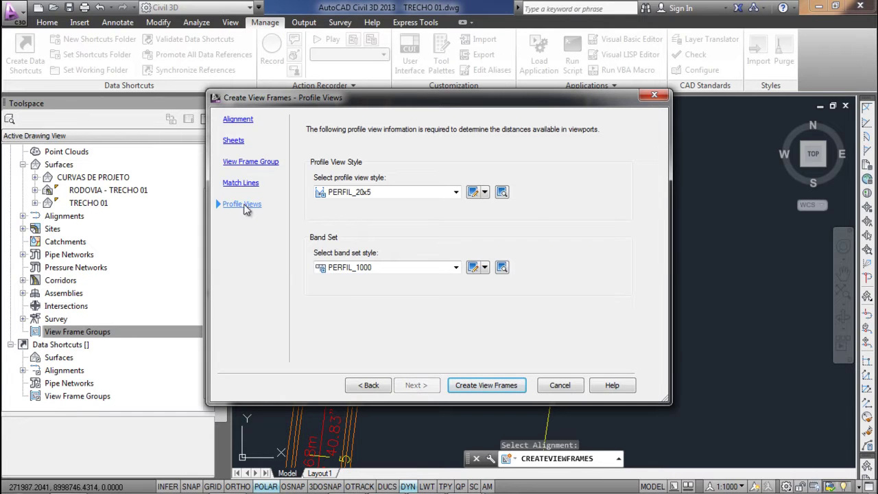
left_click(456, 193)
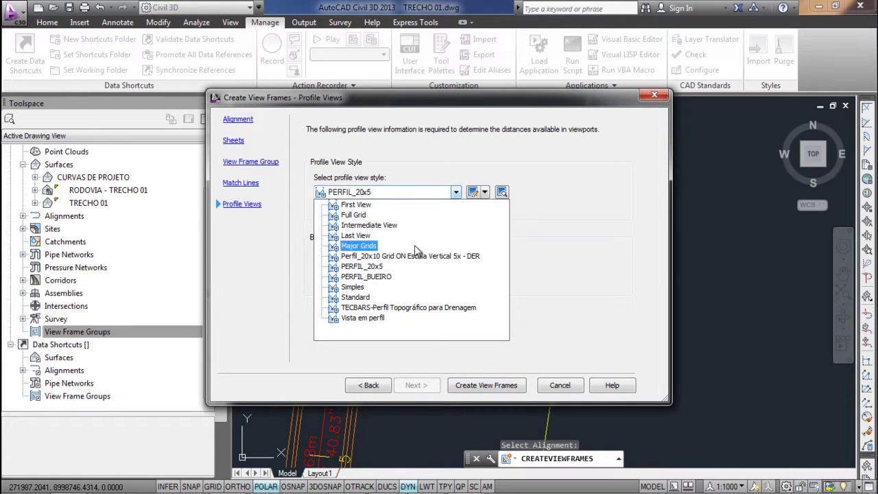
left_click(363, 319)
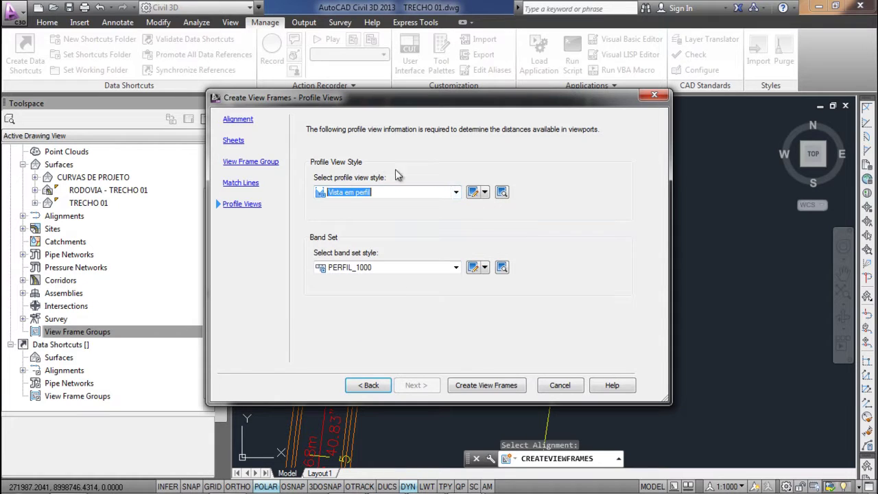
Step: Set the band set style to PADRAO DER and check its list of bands without changing them
left_click(456, 267)
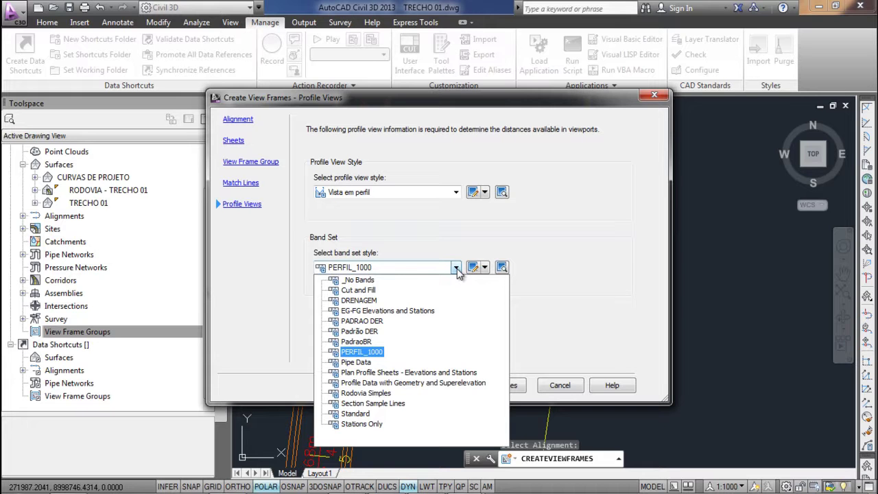
left_click(457, 270)
left_click(457, 269)
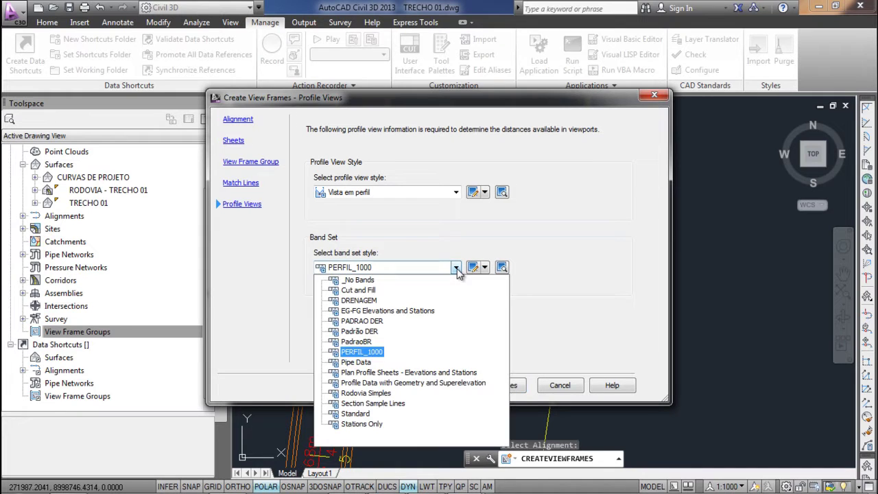
left_click(362, 323)
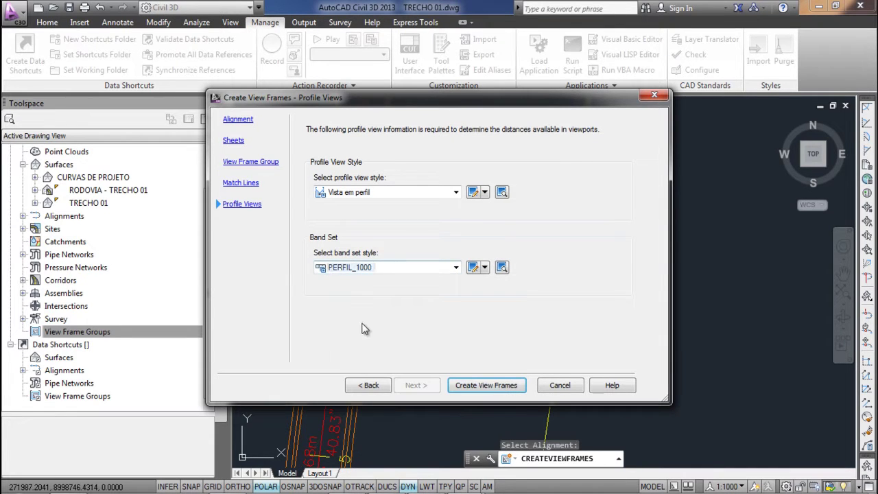
left_click(472, 267)
left_click(223, 122)
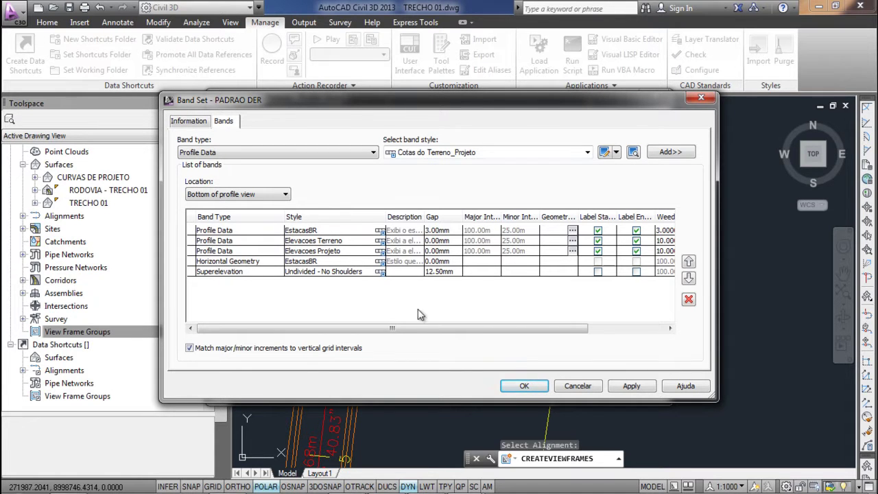
left_click(524, 385)
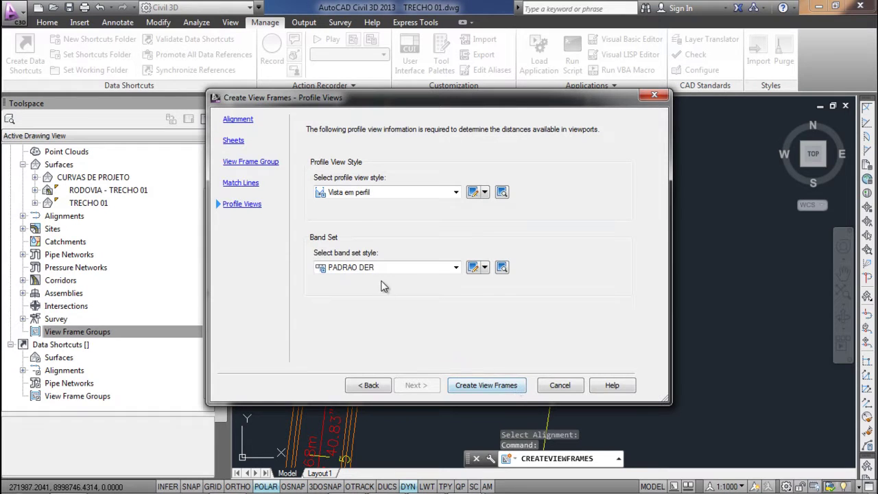
Step: Create the view frames with the chosen settings and inspect them along the road in the drawing
left_click(473, 386)
scroll(461, 286, "down", 3)
middle_click_drag(461, 287, 457, 328)
scroll(456, 327, "down", 2)
scroll(417, 303, "up", 2)
scroll(417, 302, "up", 1)
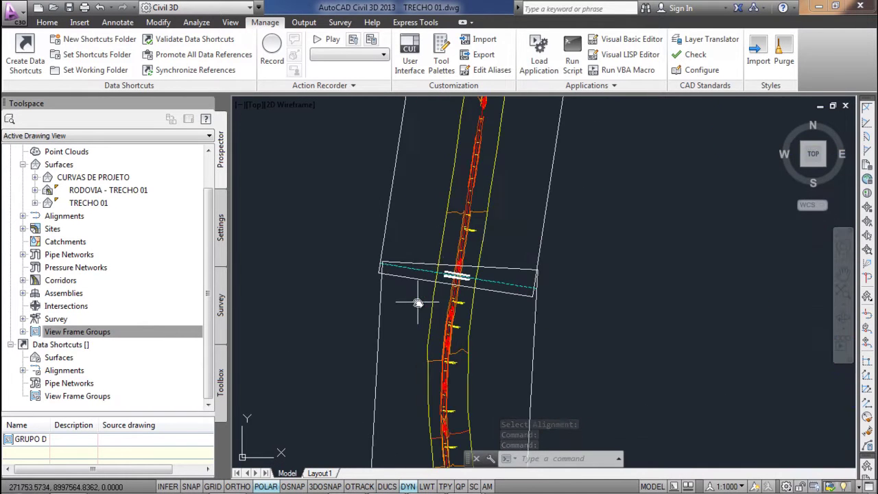
scroll(434, 255, "down", 2)
scroll(470, 249, "down", 3)
scroll(361, 243, "down", 2)
middle_click_drag(360, 243, 187, 234)
Step: List the view frames of the GRUPO DE FOLHAS - TRECHO 01 group and compare them with the frames along the road
left_click(198, 330)
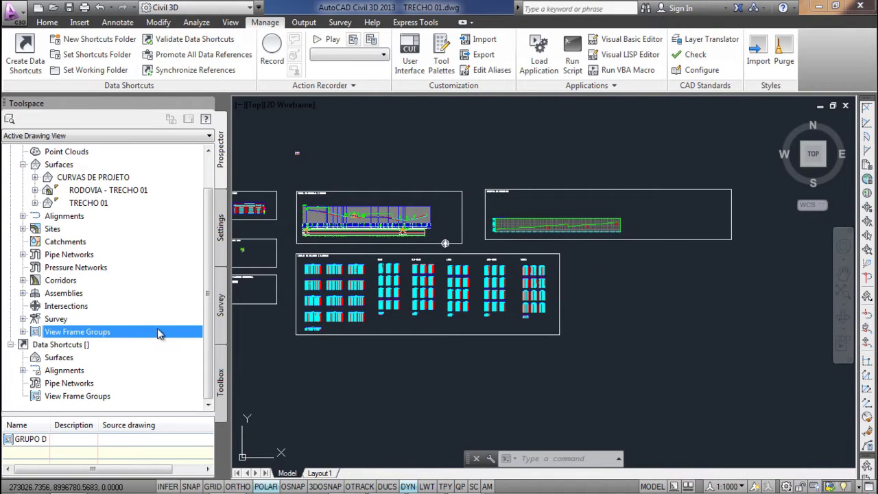
left_click(22, 331)
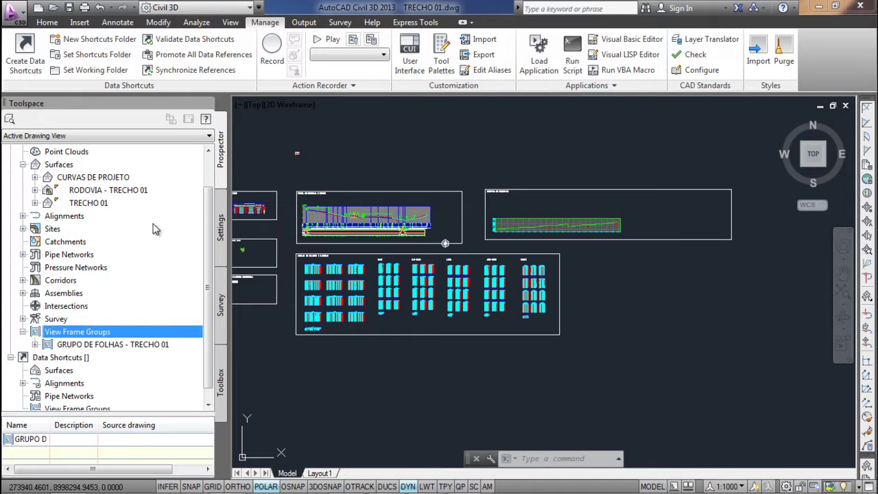
left_click(36, 345)
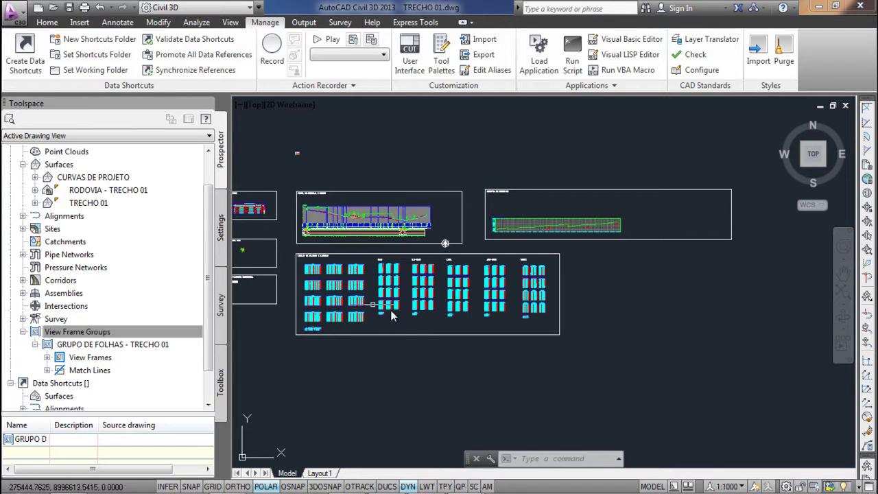
left_click(47, 357)
scroll(166, 334, "down", 2)
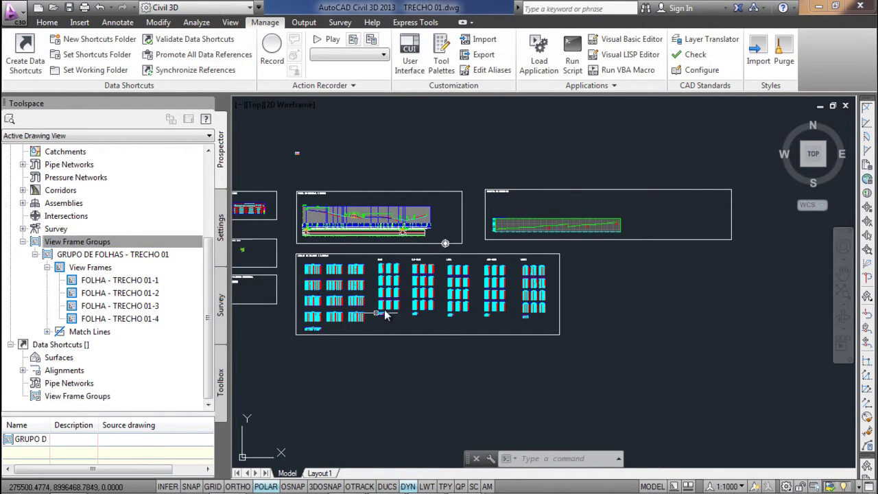
scroll(339, 346, "up", 2)
mouse_move(339, 346)
middle_mouse_down()
mouse_move(511, 280)
mouse_move(546, 415)
middle_mouse_up()
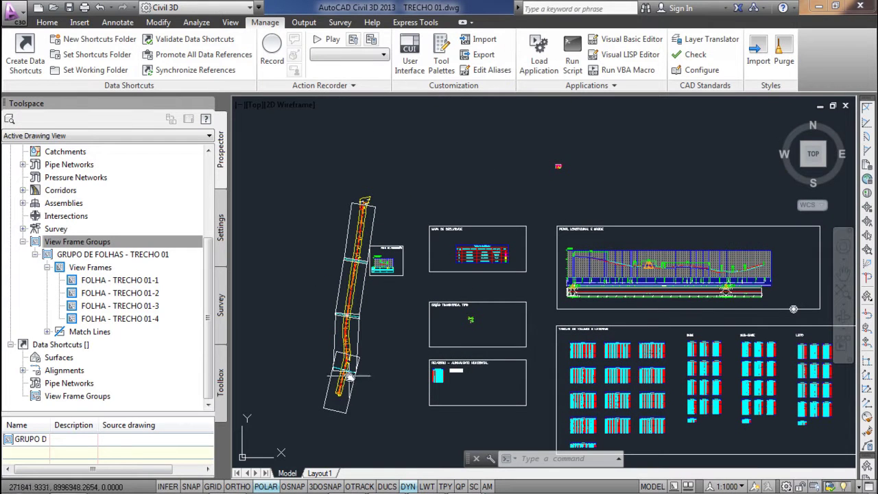
Step: Start creating sheets for the GRUPO DE FOLHAS - TRECHO 01 group, with all layouts in one new drawing
left_click(96, 267)
right_click(98, 256)
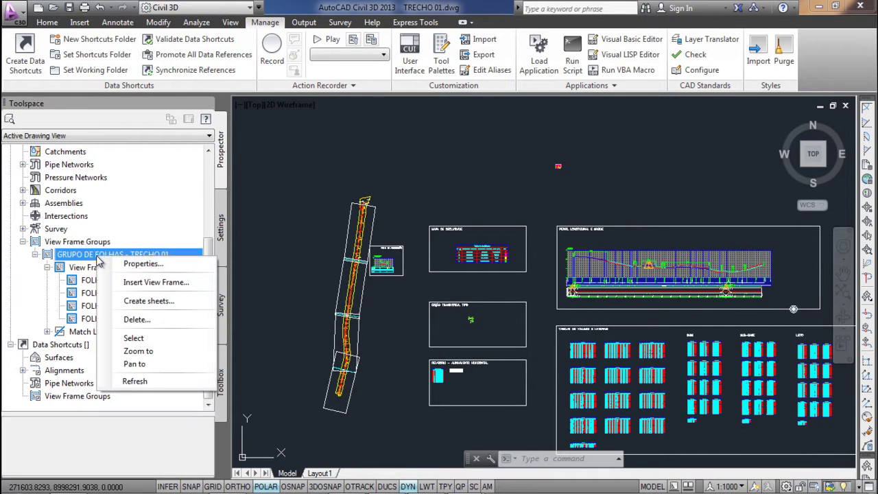
left_click(165, 302)
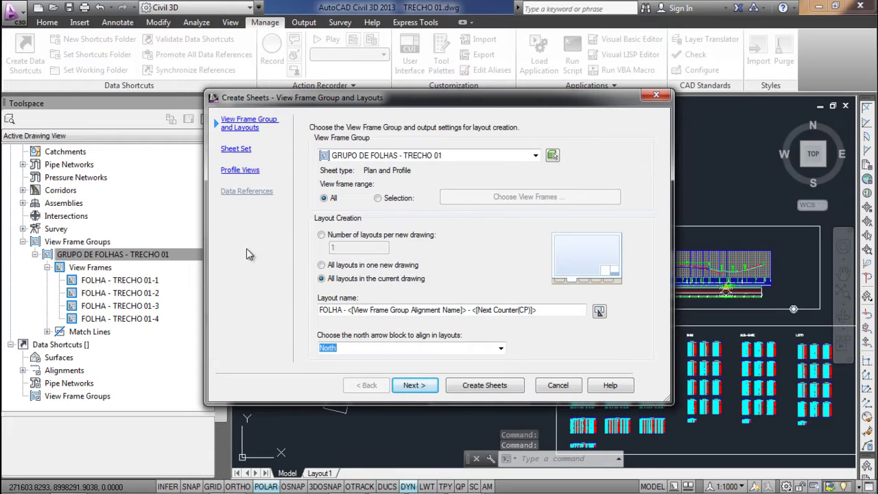
left_click(483, 154)
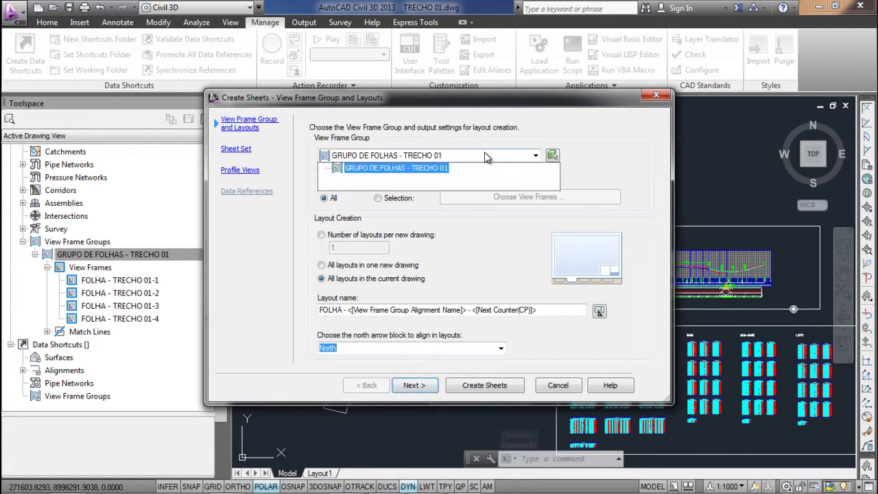
left_click(465, 156)
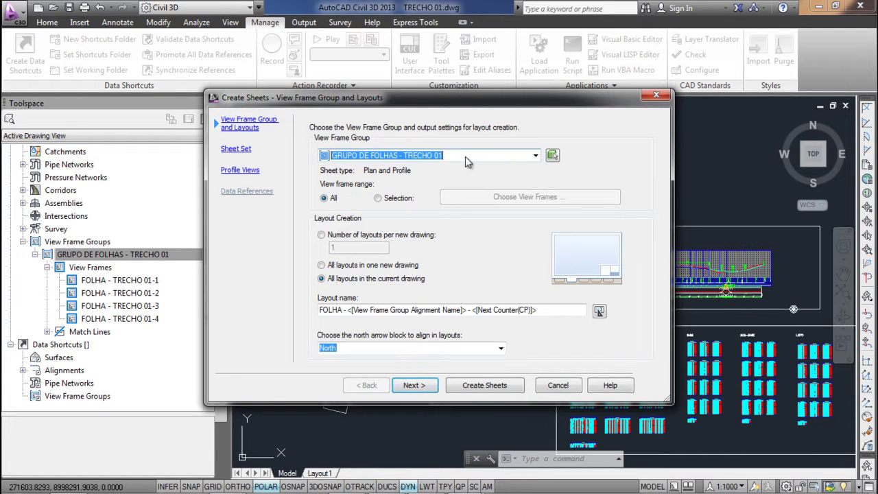
left_click(354, 234)
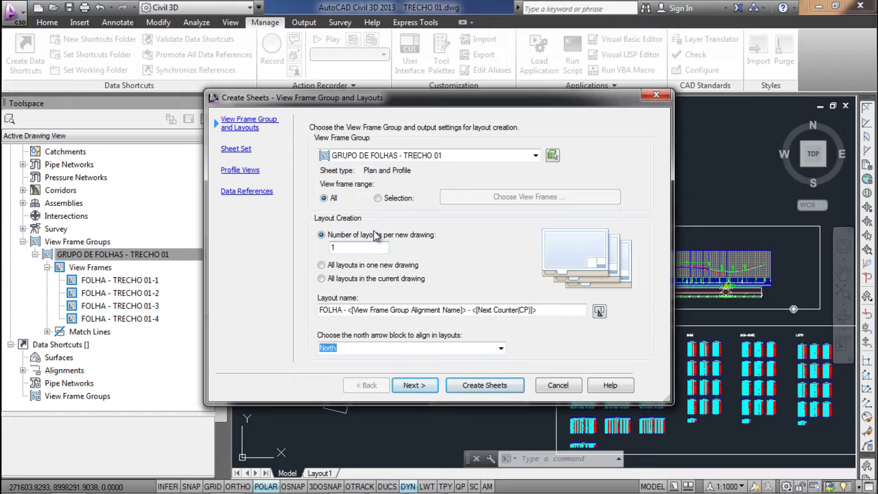
left_click(341, 270)
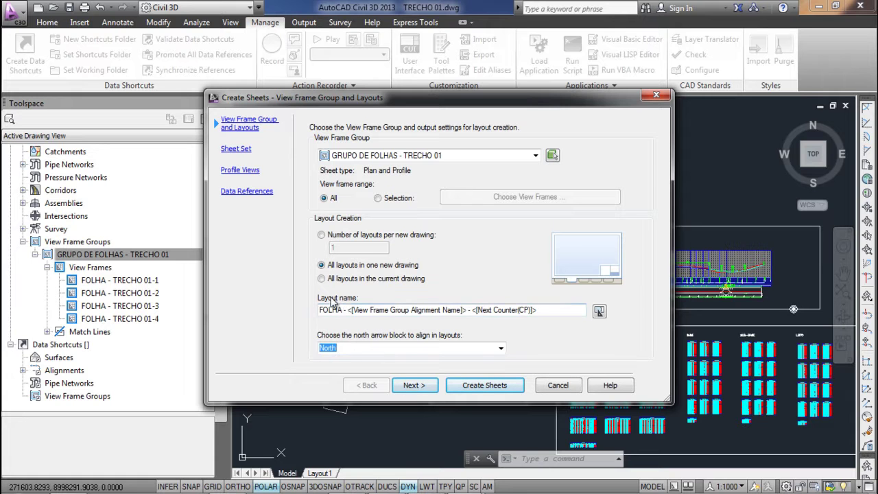
left_click_drag(541, 309, 294, 326)
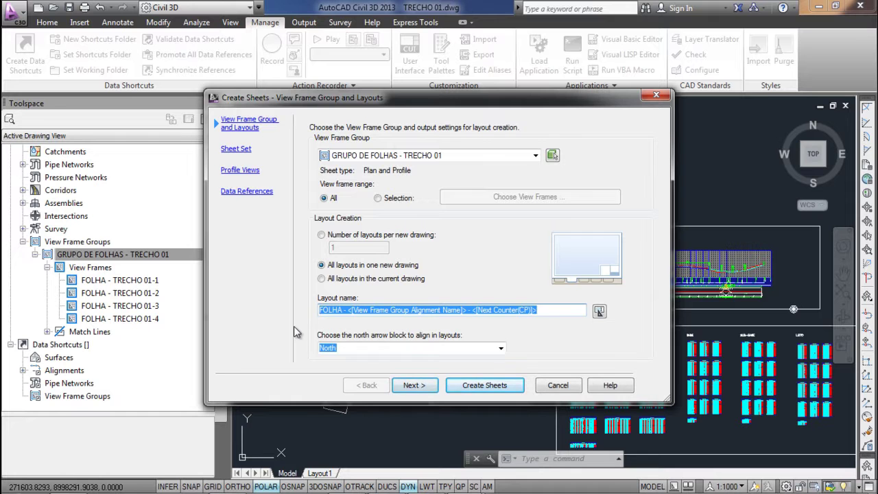
type("PROJETO R")
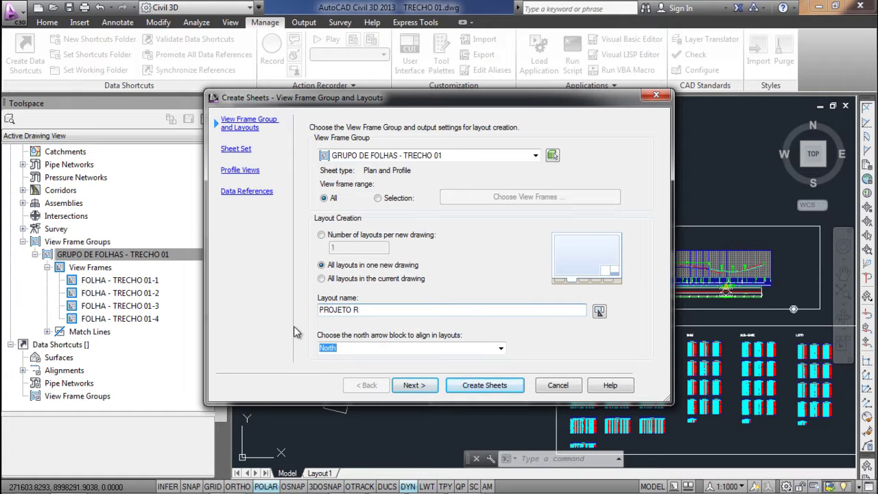
key("ctrl+z")
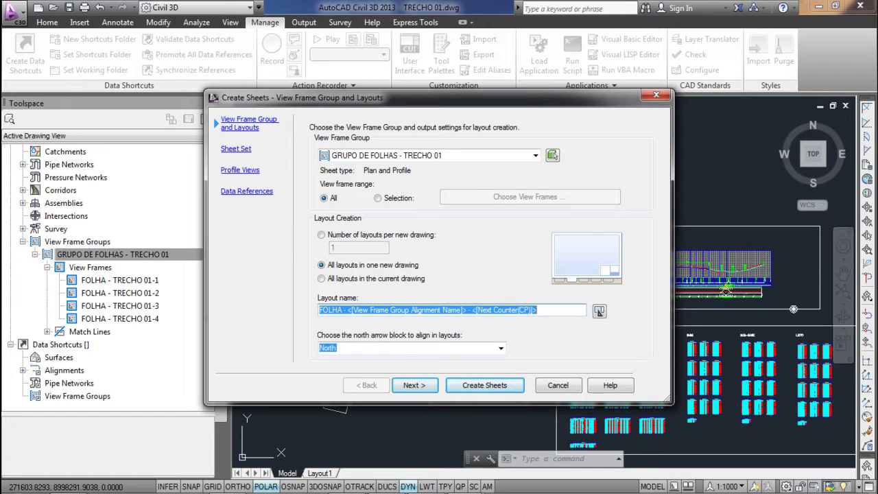
Step: Insert PROJETO VICINAL into the layout name between "FOLHA - " and the alignment name field, keeping the counter at the end
left_click(347, 310)
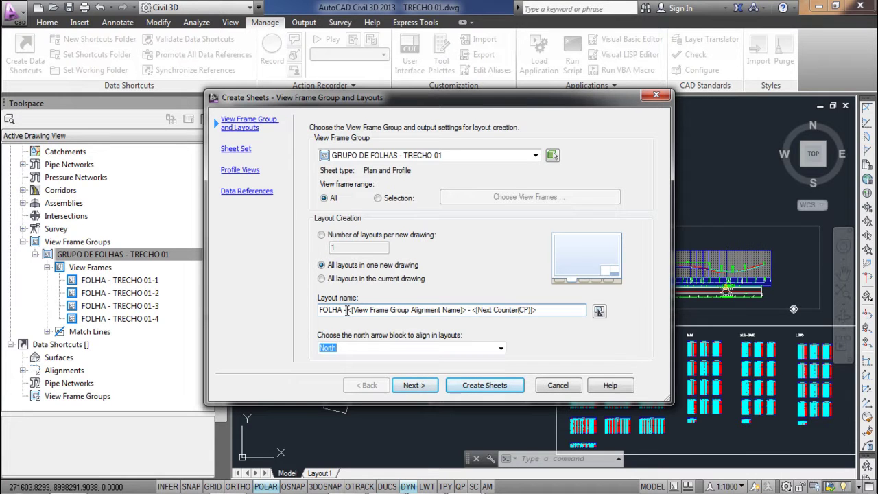
type("PROJETO ")
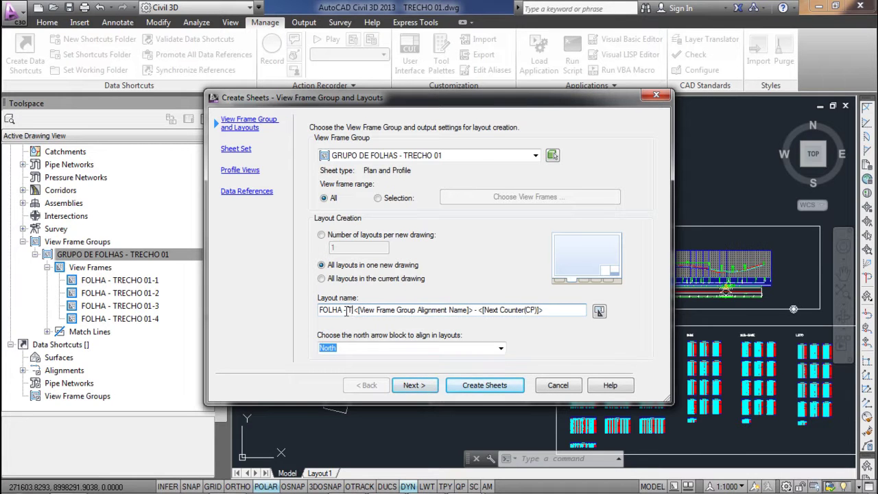
type("VICINAL")
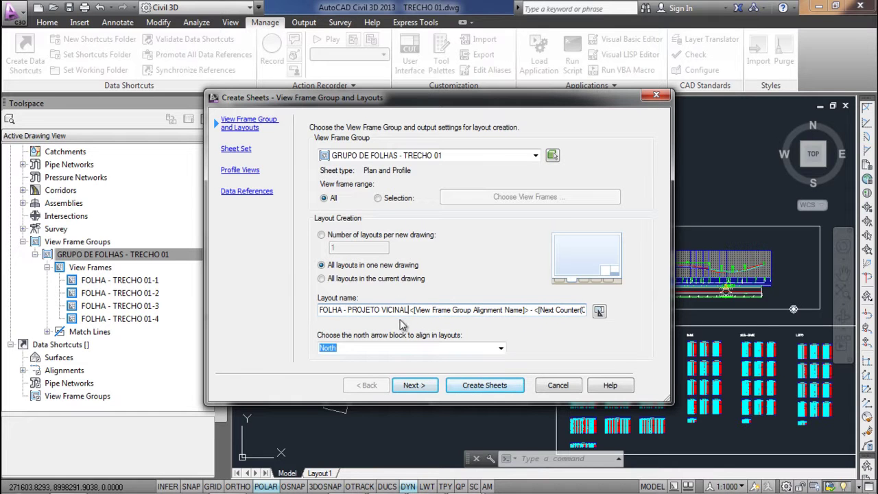
left_click_drag(414, 309, 598, 311)
left_click(582, 310)
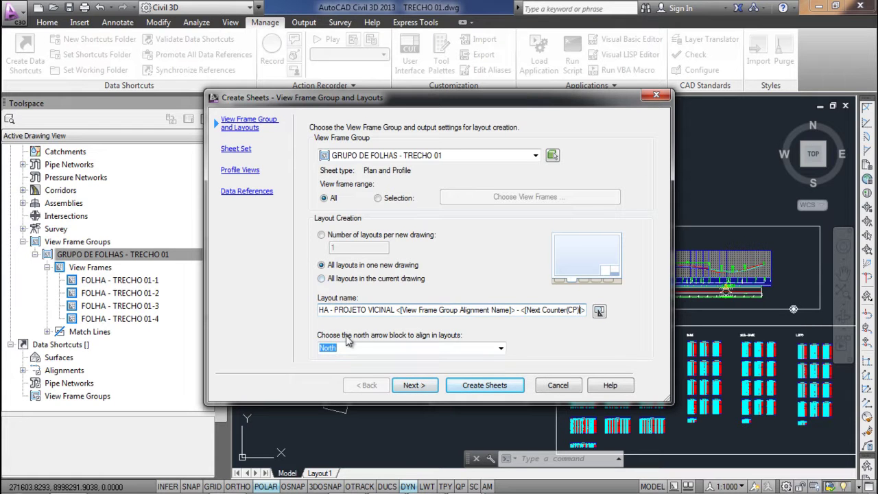
Step: Open the sheet set settings and check the full path of the sheet set storage location
left_click(244, 151)
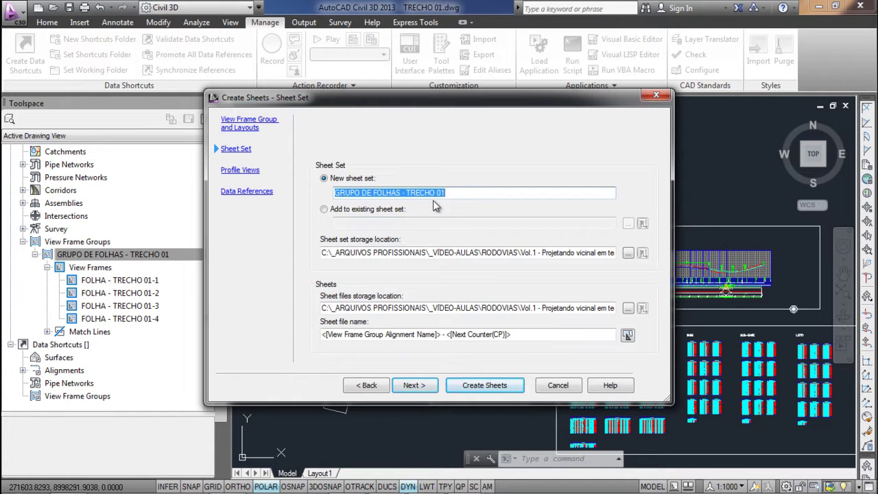
left_click_drag(328, 252, 642, 248)
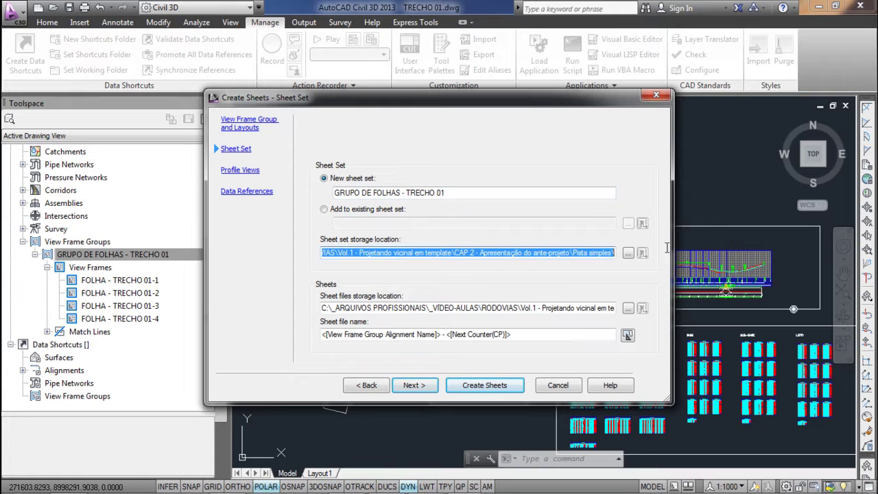
left_click(602, 252)
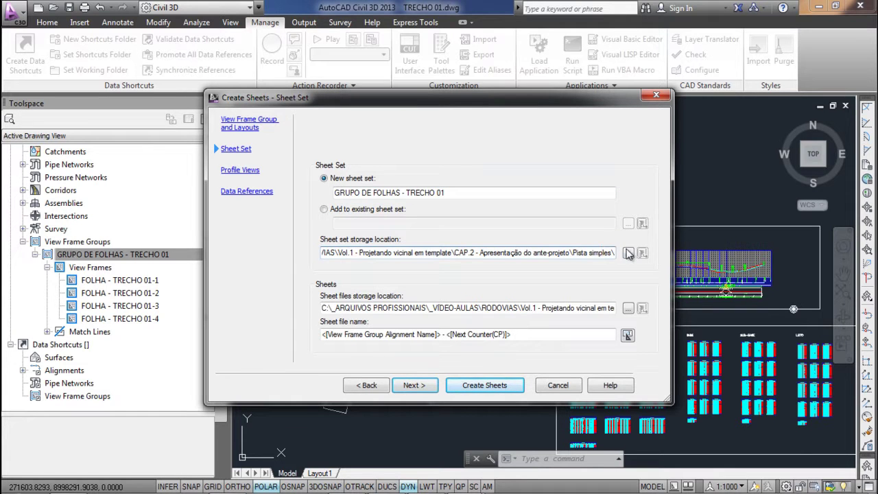
Step: Browse for the sheet set storage folder from Disco Local (C:) through _ARQUIVOS PROFISSIONAIS, _VÍDEO-AULAS and RODOVIAS into Vol.1 - Projetando vicinal em template
left_click(628, 253)
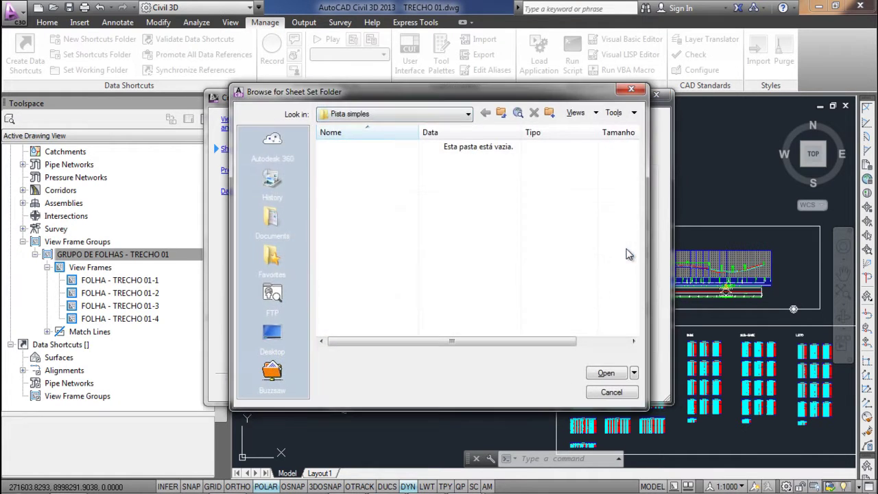
left_click(465, 115)
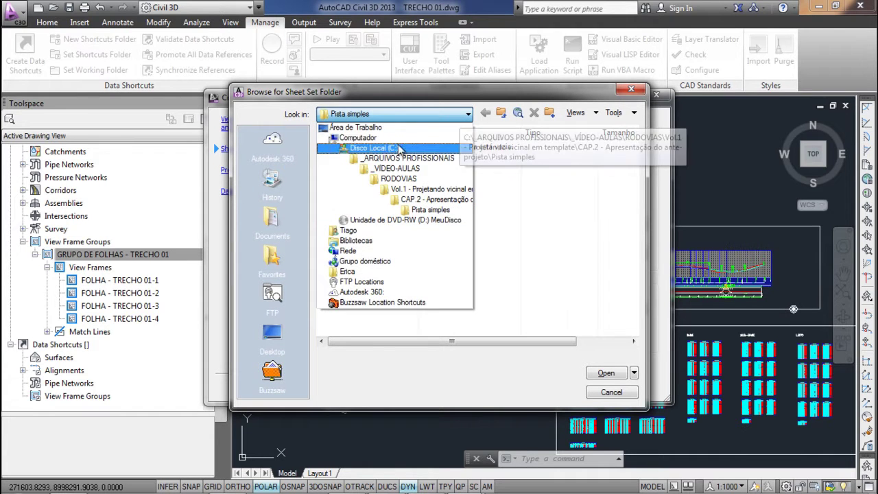
left_click(381, 151)
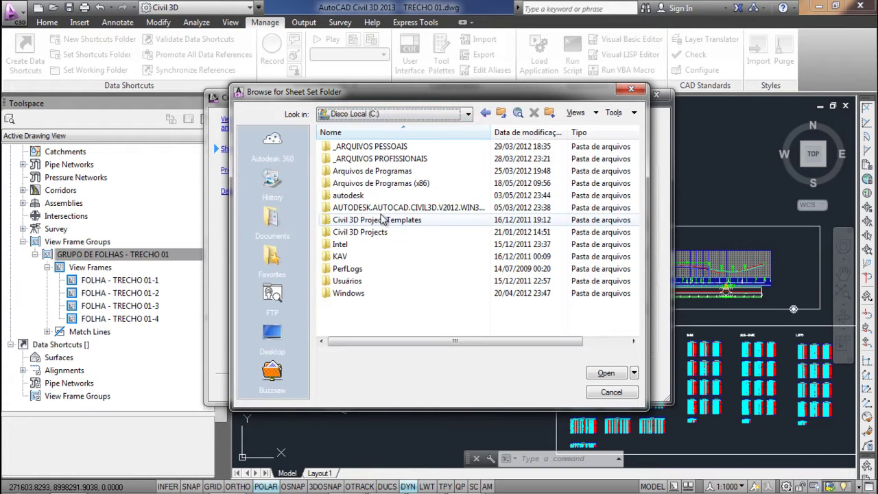
double_click(384, 159)
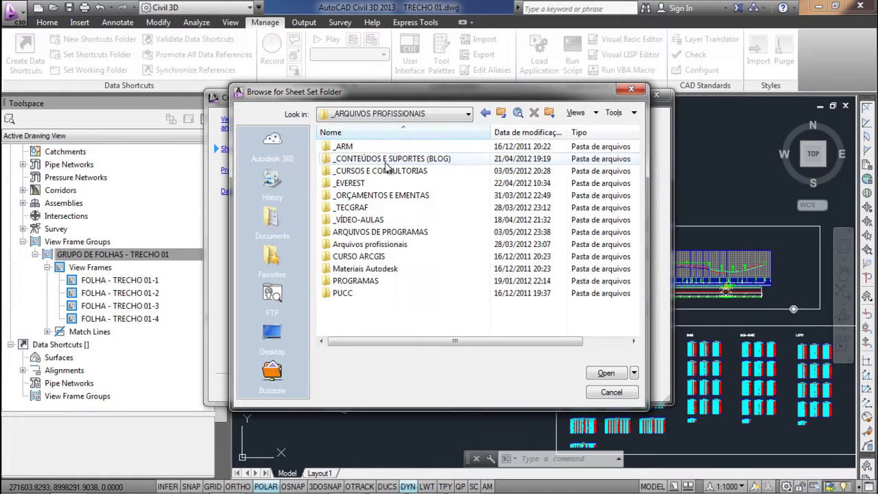
double_click(380, 221)
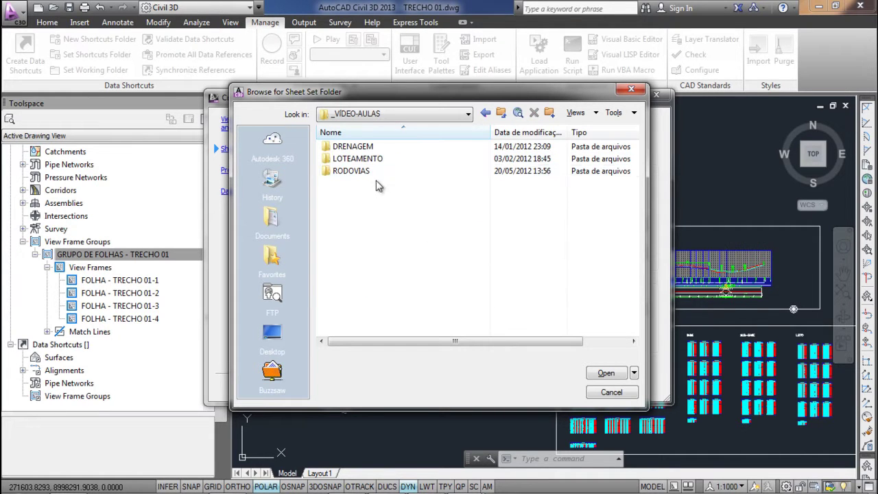
double_click(376, 172)
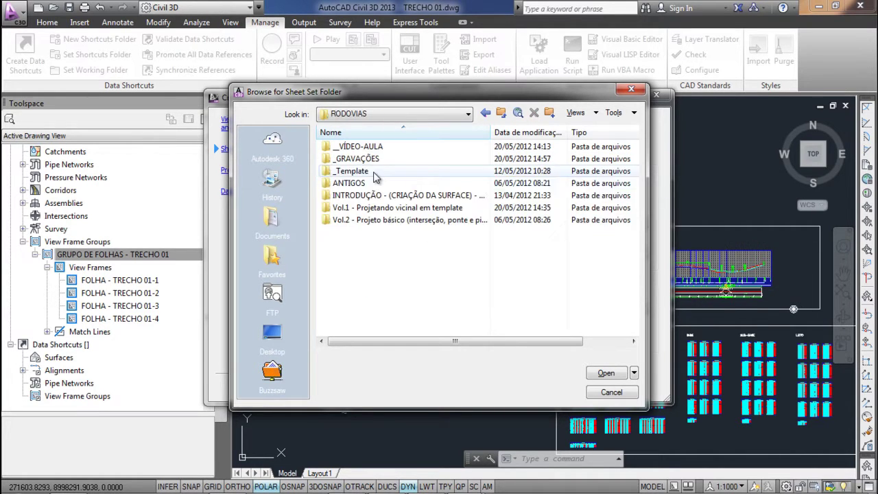
double_click(376, 207)
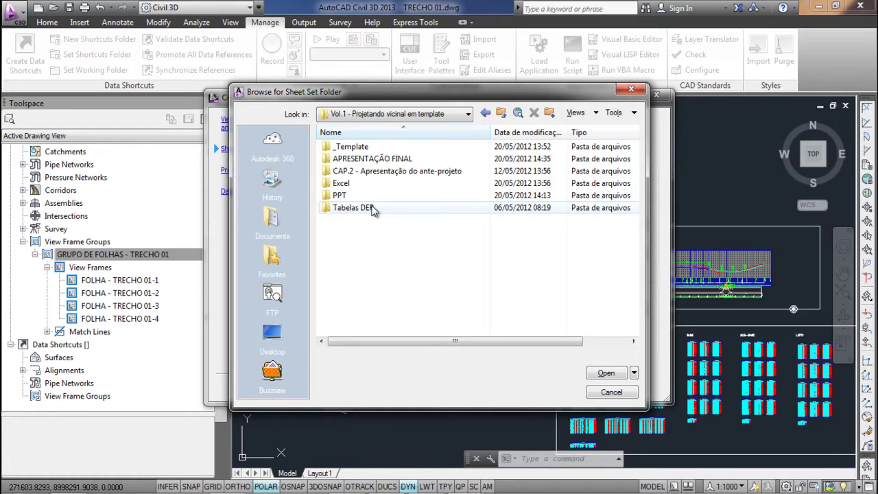
Step: Choose APRESENTAÇÃO FINAL\DOCUMENTAÇÃO\TRECHO 01 as the sheet set storage folder and check the paths of both storage locations
double_click(357, 172)
left_click(501, 113)
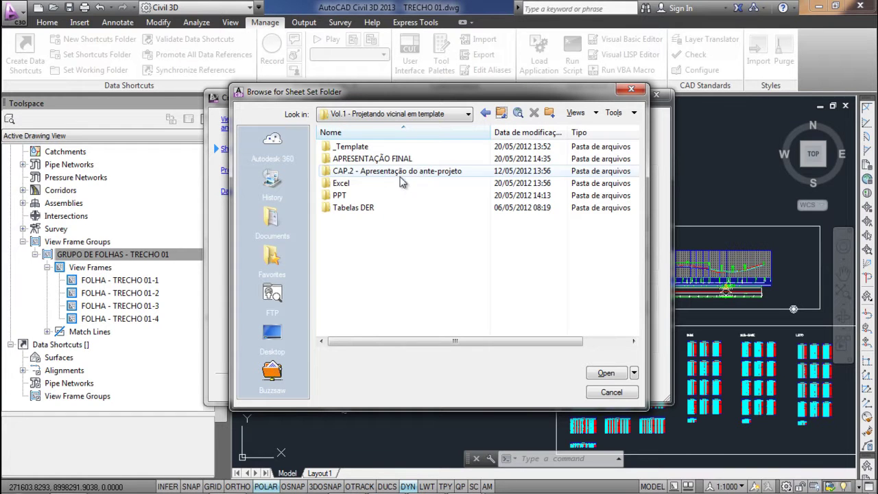
double_click(353, 158)
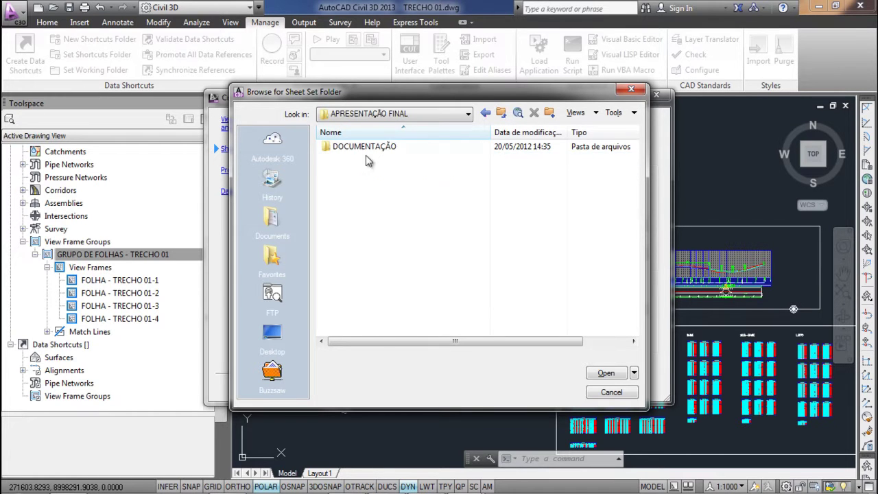
double_click(369, 148)
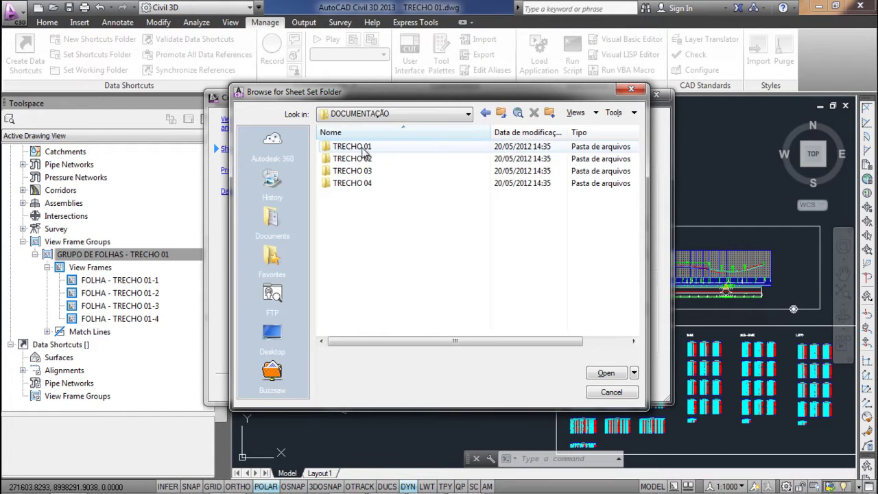
double_click(364, 148)
left_click(605, 372)
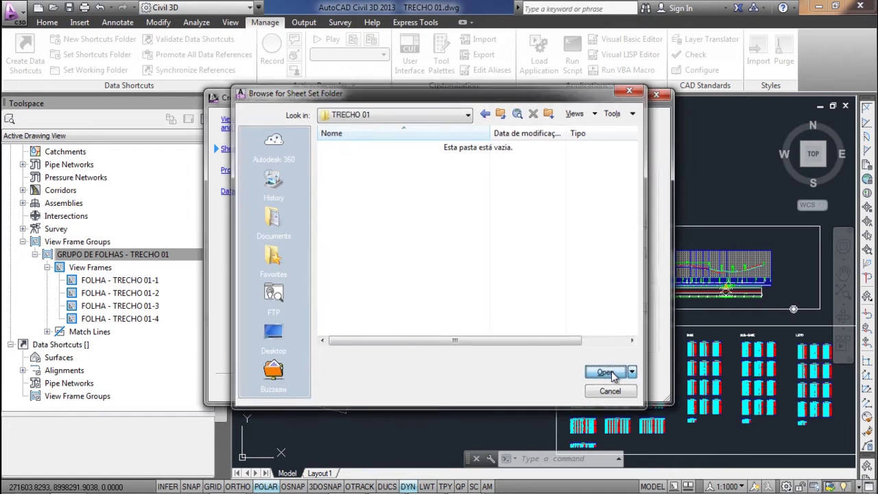
left_click_drag(357, 252, 621, 260)
left_click_drag(321, 308, 655, 309)
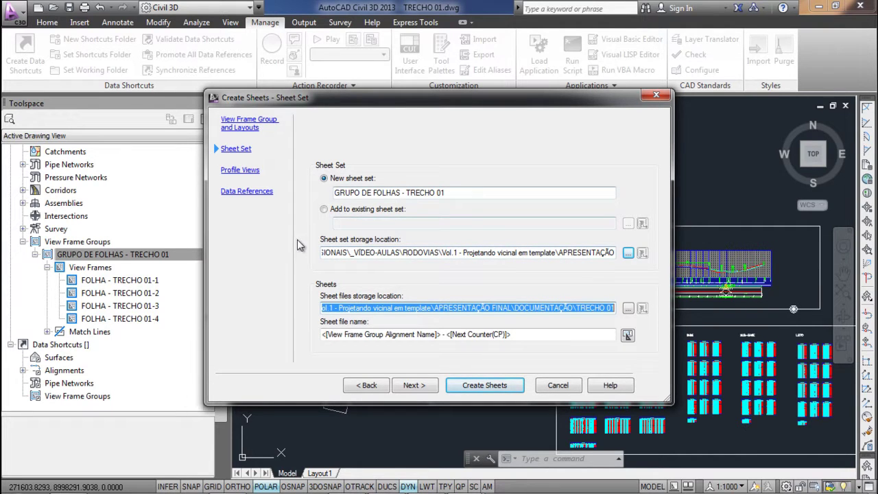
Step: Take the other profile view settings from PERFIL TRECHO 01 and align the profile and plan views at start
left_click(260, 176)
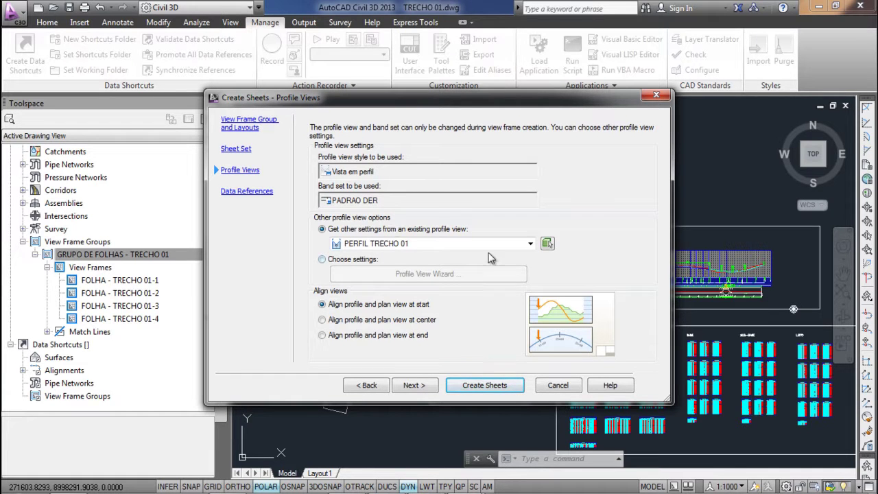
left_click(532, 245)
left_click(378, 254)
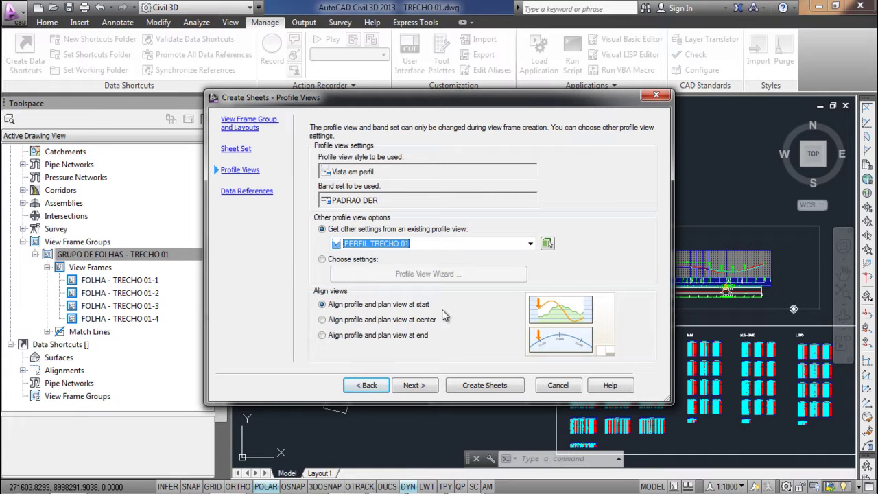
left_click(351, 323)
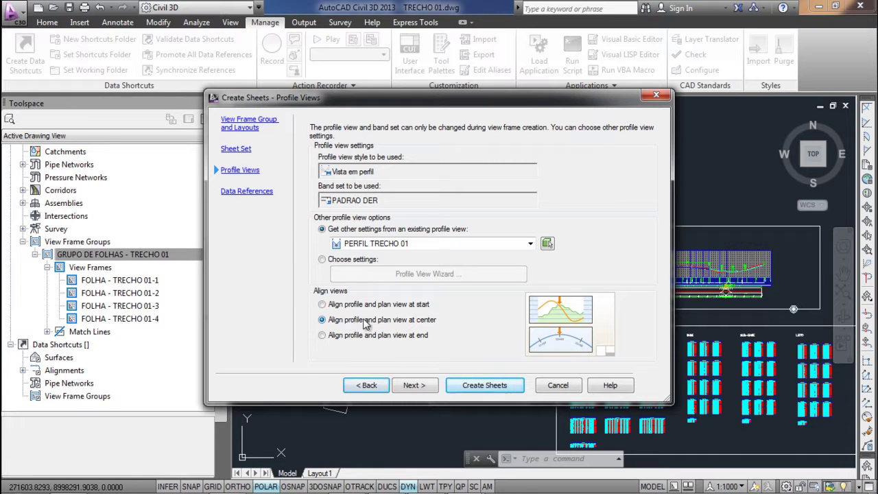
left_click(371, 337)
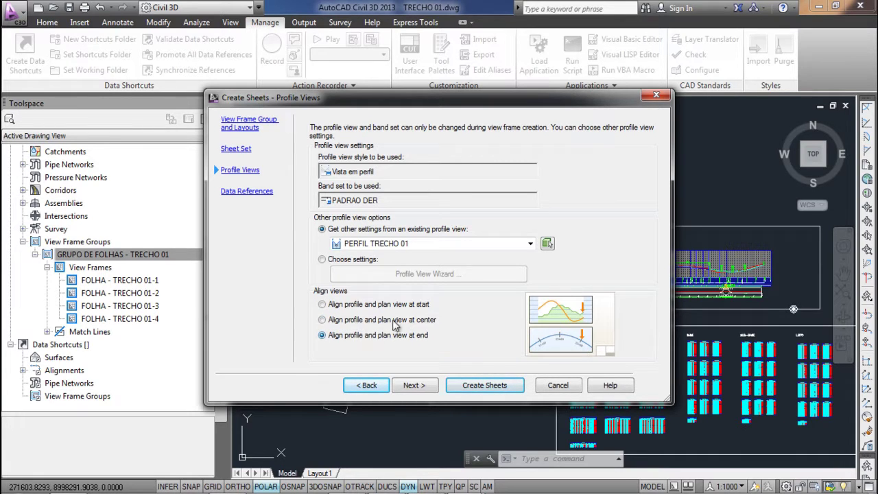
left_click(357, 307)
Step: Include all surfaces and every alignment category, including ALÇA DE ACELERAÇÃO and its profiles, in the sheets' data references
left_click(253, 194)
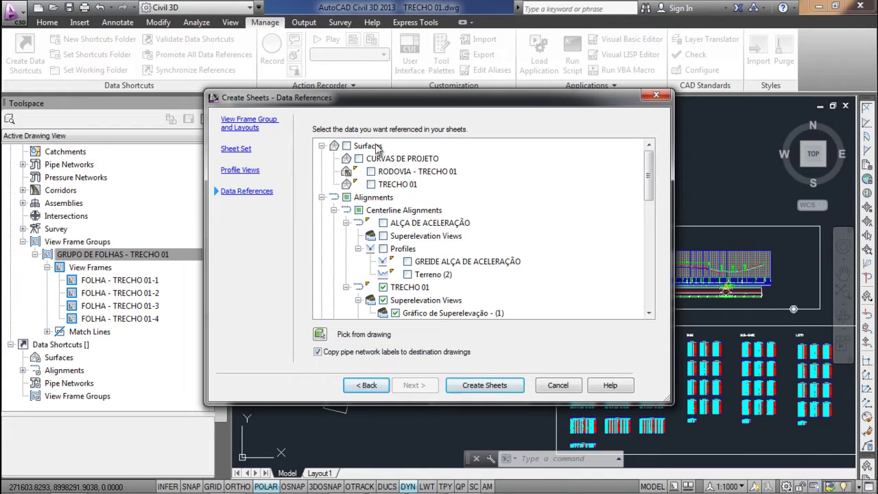
left_click(346, 145)
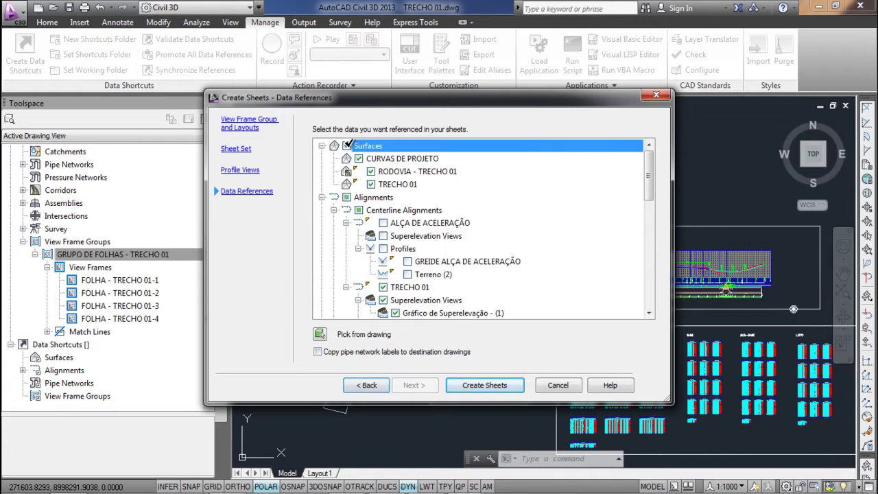
left_click(383, 222)
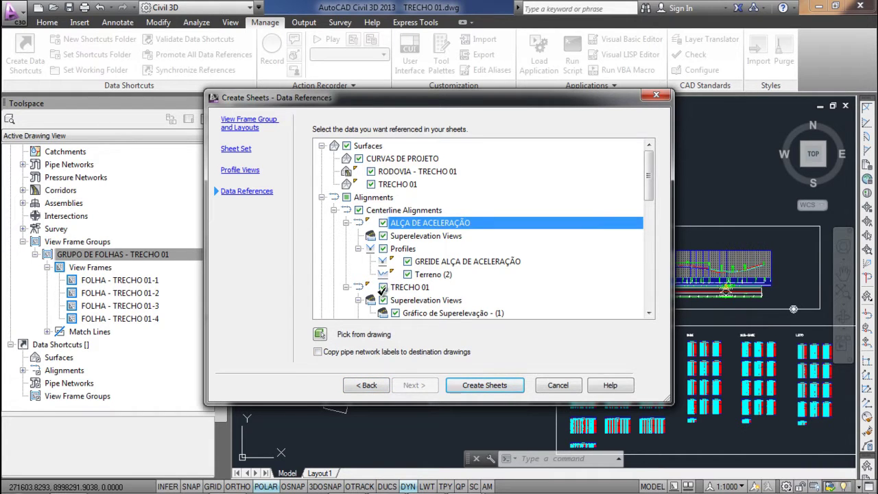
scroll(385, 290, "down", 3)
left_click(359, 248)
scroll(359, 252, "down", 4)
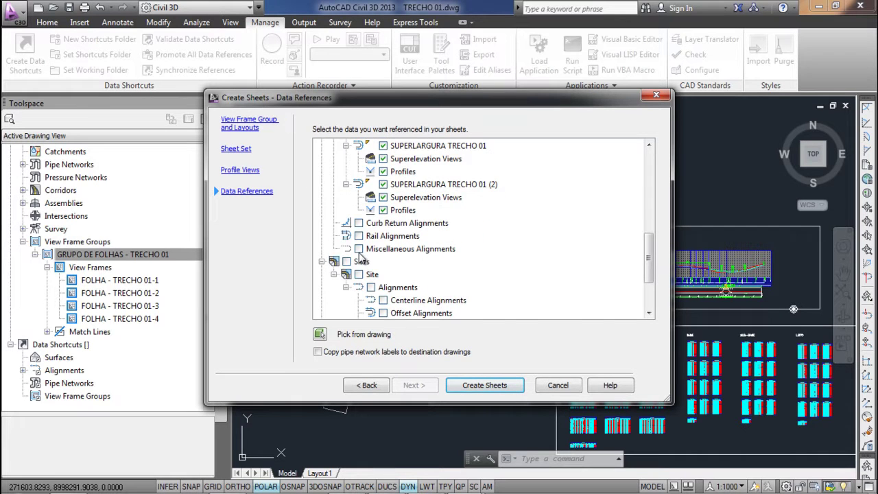
left_click(358, 223)
left_click(355, 262)
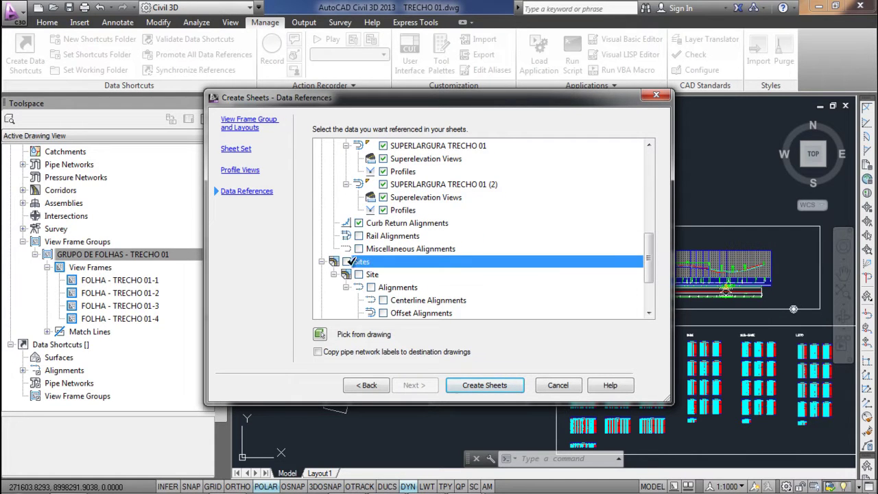
left_click(358, 248)
Step: Include all sites and pipe networks in the sheets' data references
left_click(346, 261)
scroll(347, 281, "down", 2)
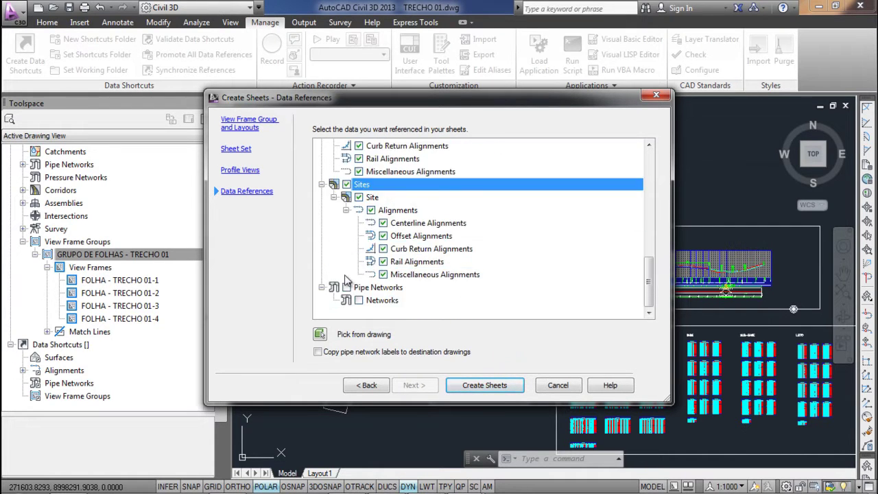
left_click(346, 287)
scroll(550, 146, "up", 12)
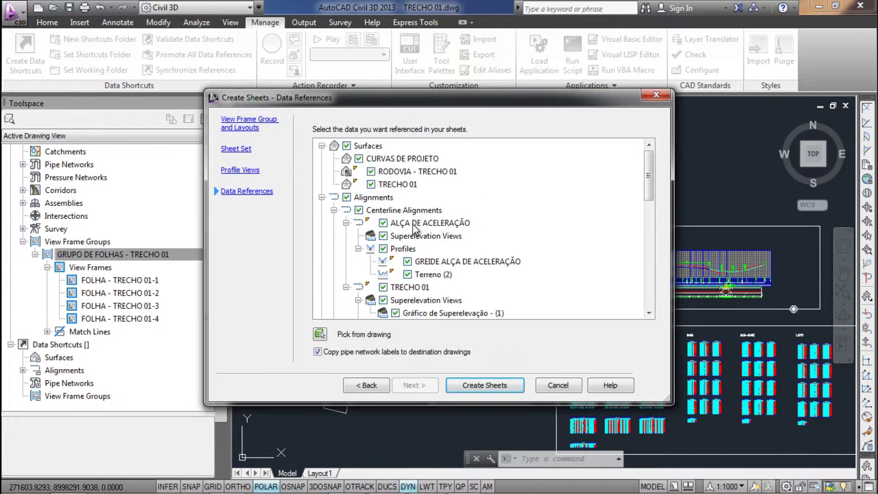
Step: Create the sheets, allow the current drawing to be saved, and place the profile view origin in empty space right of the existing frames
left_click(478, 387)
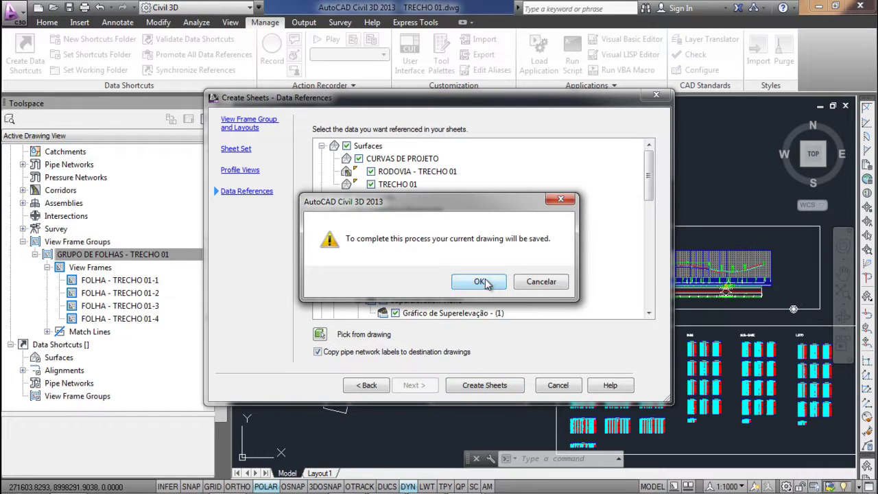
left_click(479, 282)
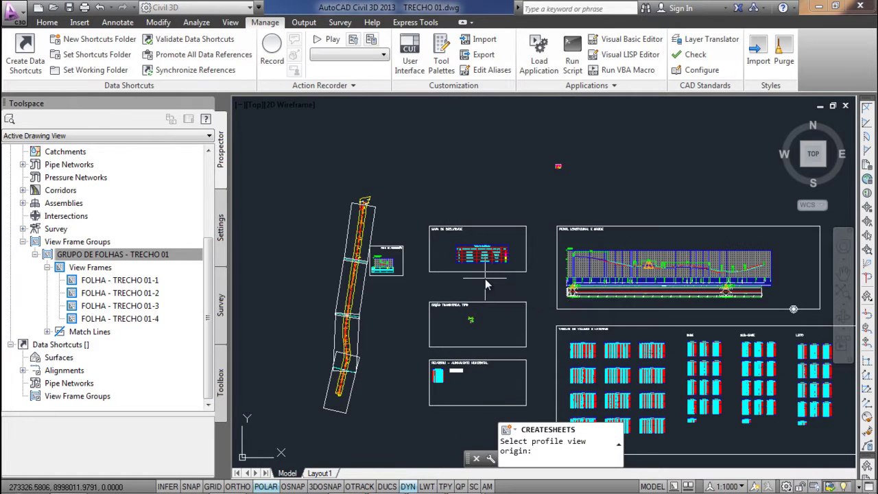
scroll(485, 284, "down", 5)
scroll(613, 273, "up", 2)
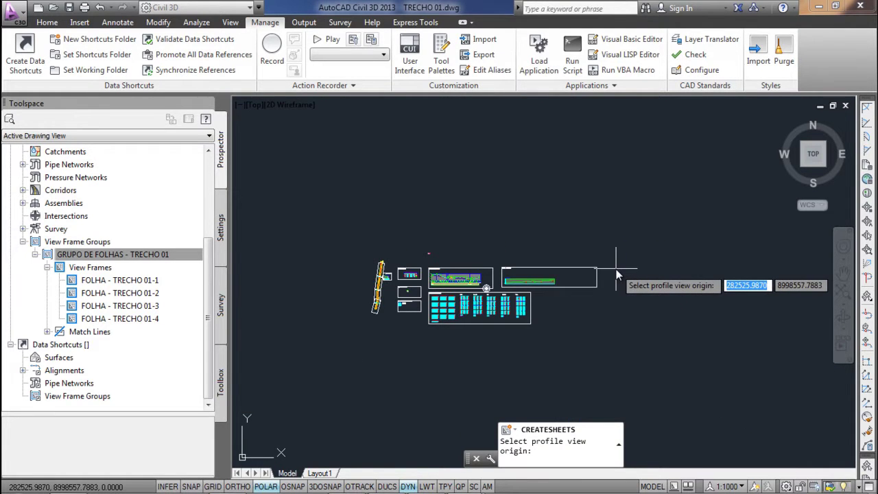
left_click(616, 274)
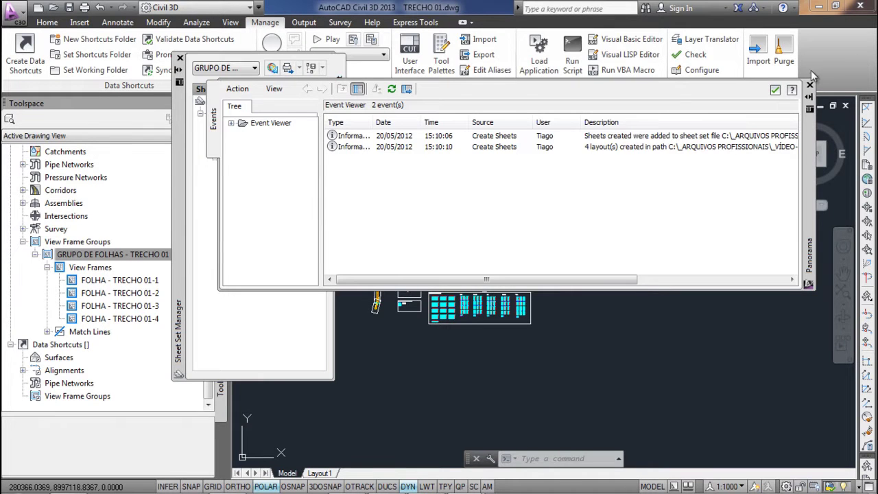
left_click(777, 90)
Step: Open sheet 1 - FOLHA - PROJETO VICINAL TRECHO 01 - 1 from the sheet set and close the Sheet Set Manager
left_click(268, 124)
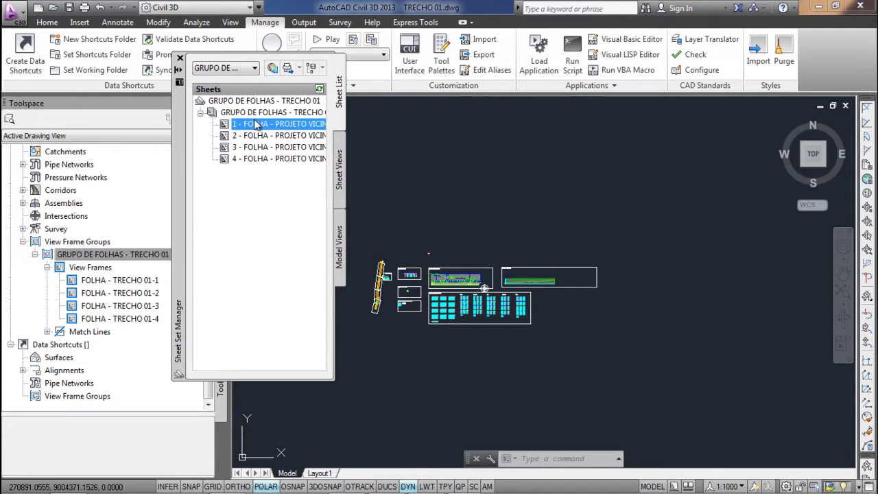
double_click(278, 125)
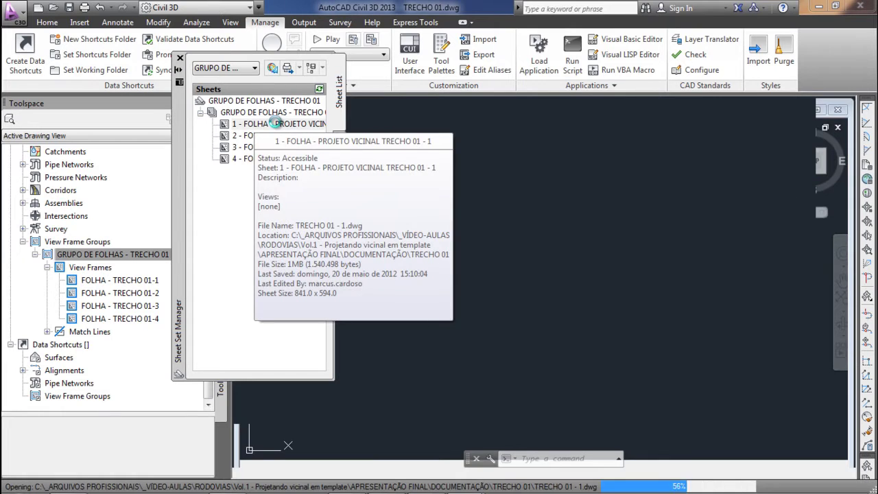
left_click(582, 116)
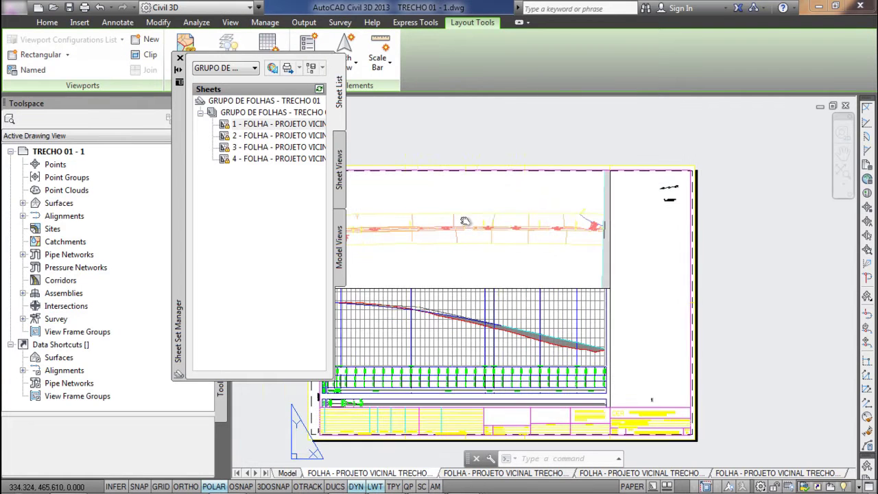
left_click(179, 58)
Step: Examine the profile view, its cut and fill shading, and its data bands on the first sheet
scroll(438, 371, "up", 4)
scroll(384, 333, "down", 2)
scroll(413, 258, "up", 3)
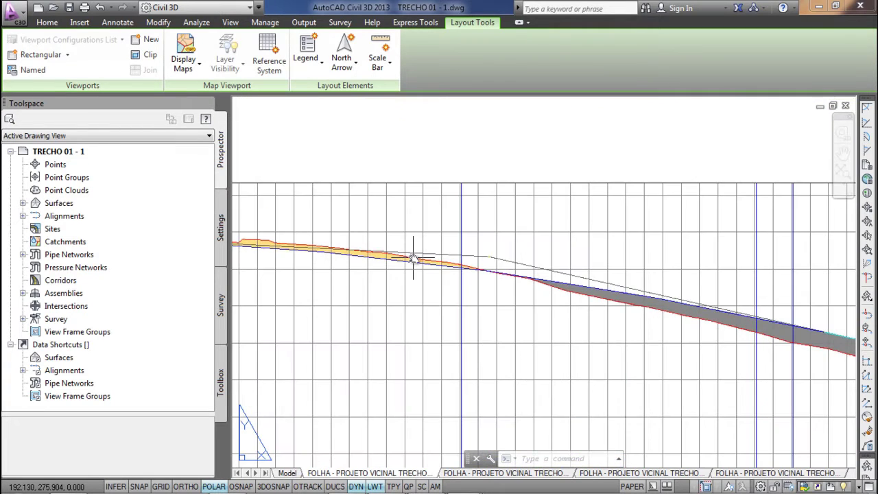
scroll(480, 254, "down", 2)
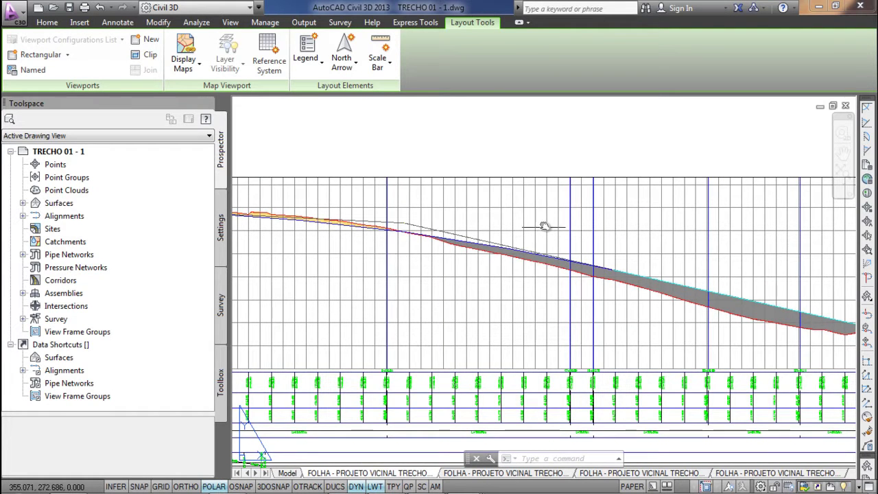
mouse_move(533, 270)
middle_mouse_down()
mouse_move(581, 240)
mouse_move(612, 239)
middle_mouse_up()
scroll(469, 221, "down", 2)
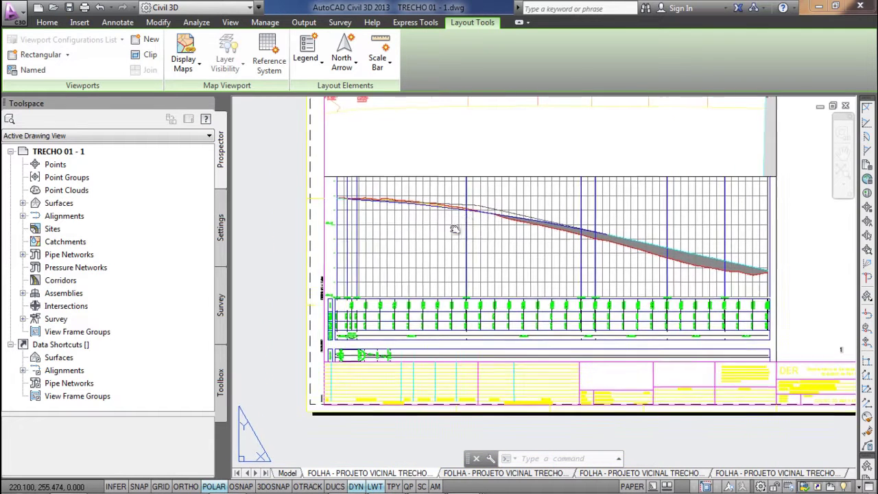
middle_click_drag(468, 221, 432, 245)
Step: Activate the sheet's profile viewport and open the label settings of the GREIDE TRECHO 01 profile
double_click(454, 247)
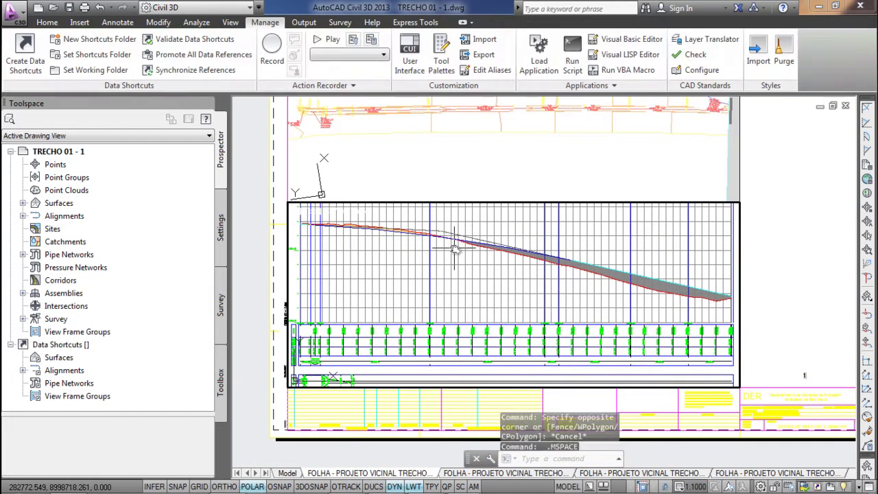
scroll(453, 236, "up", 2)
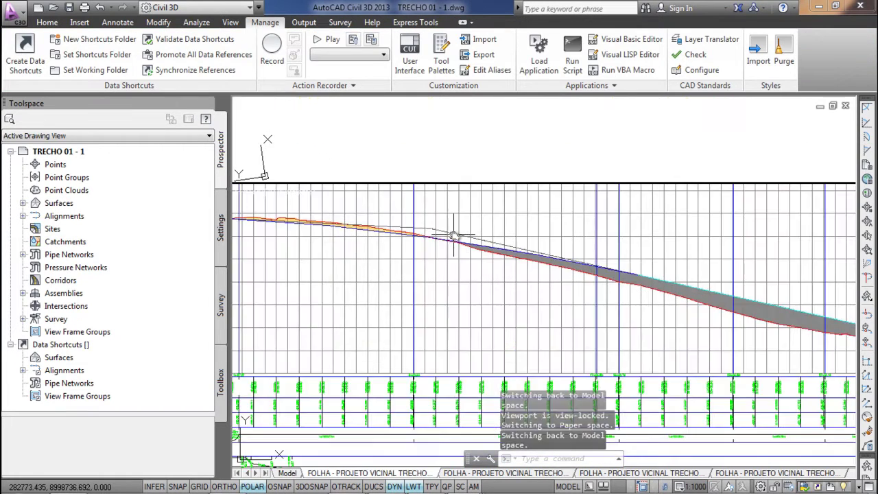
scroll(449, 238, "up", 4)
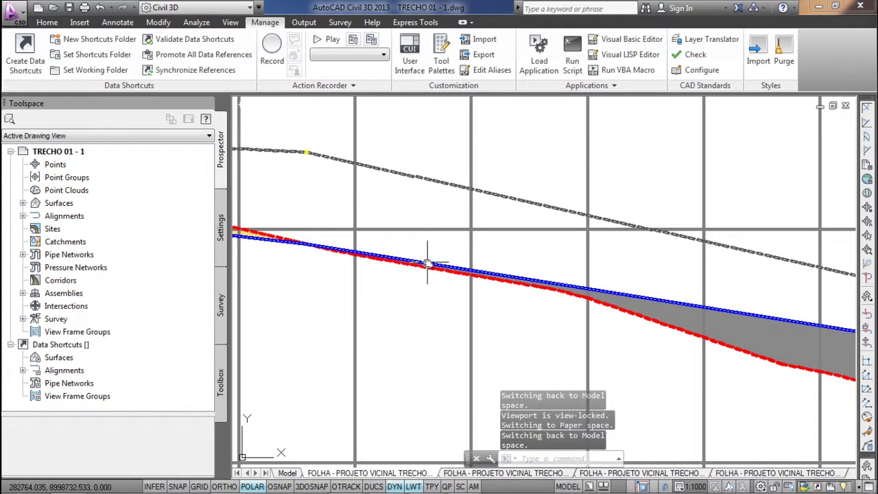
left_click(427, 263)
scroll(427, 261, "down", 5)
right_click(428, 267)
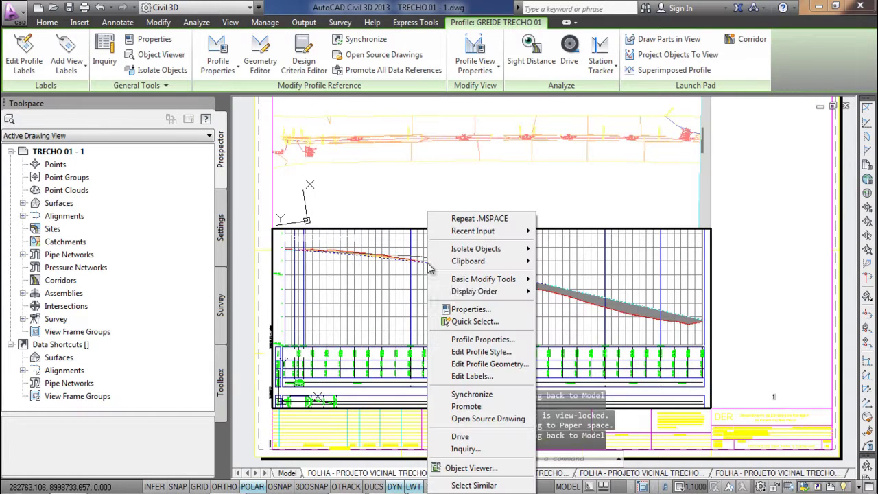
left_click(471, 378)
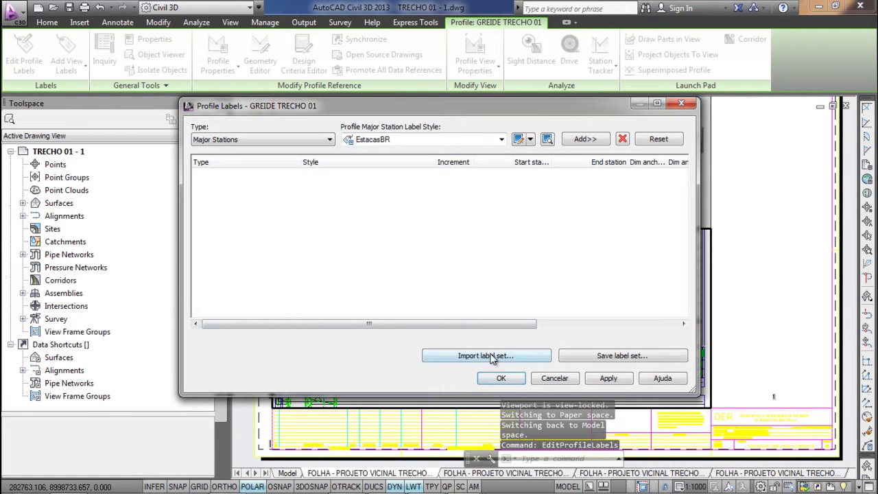
Step: Import the PADRAO DER label set into the GREIDE TRECHO 01 profile labels and apply it
left_click(488, 356)
left_click(411, 175)
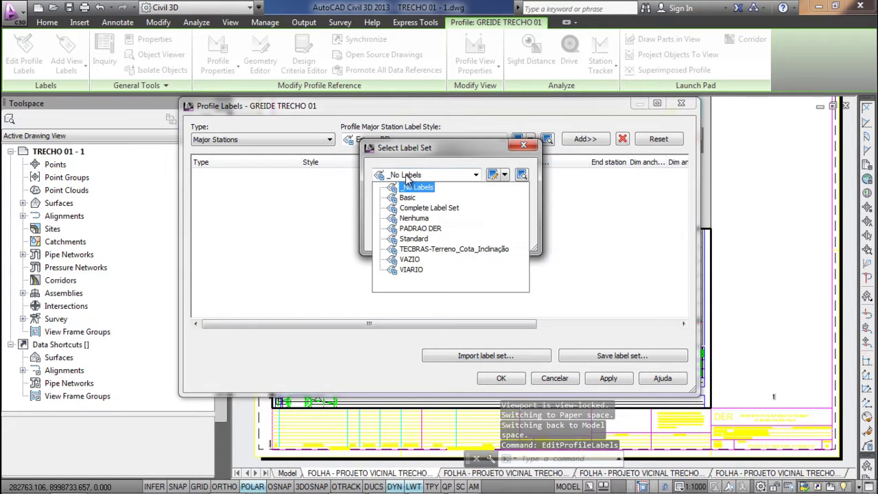
left_click(420, 229)
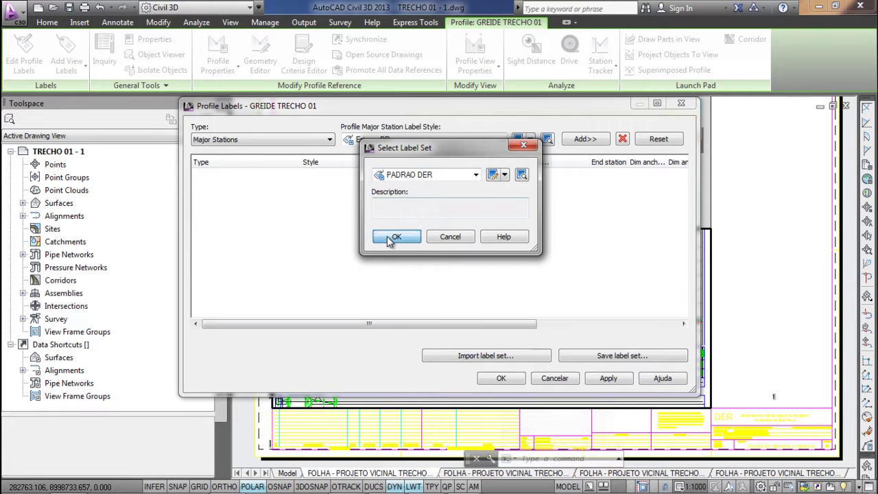
left_click(396, 237)
left_click(501, 378)
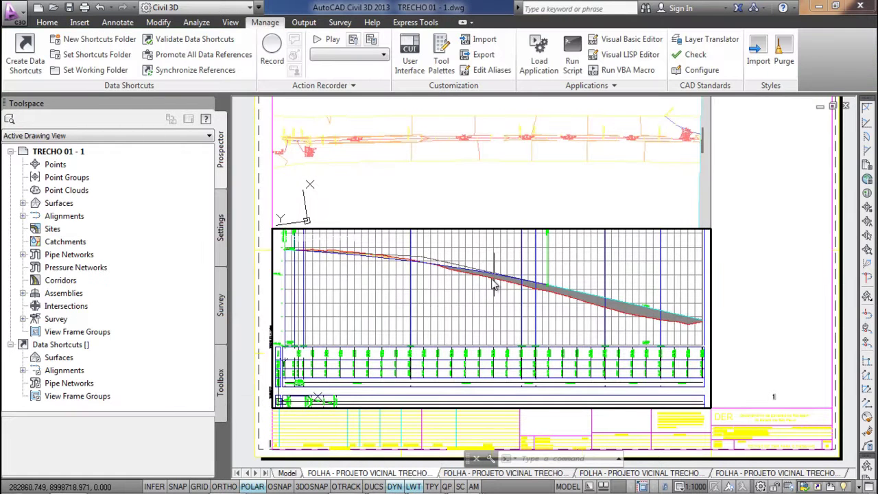
Step: Try to move the vertical crest curve label straight down below the profile line, and undo the move
left_click(548, 244)
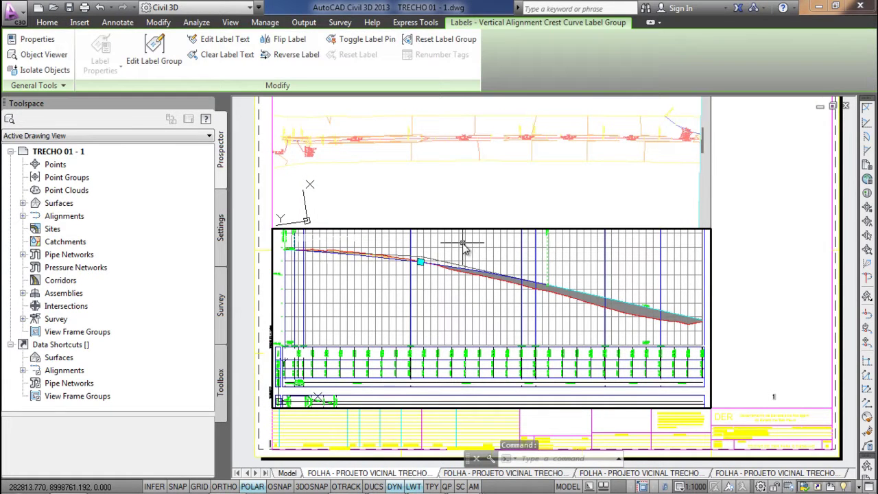
left_click(419, 261)
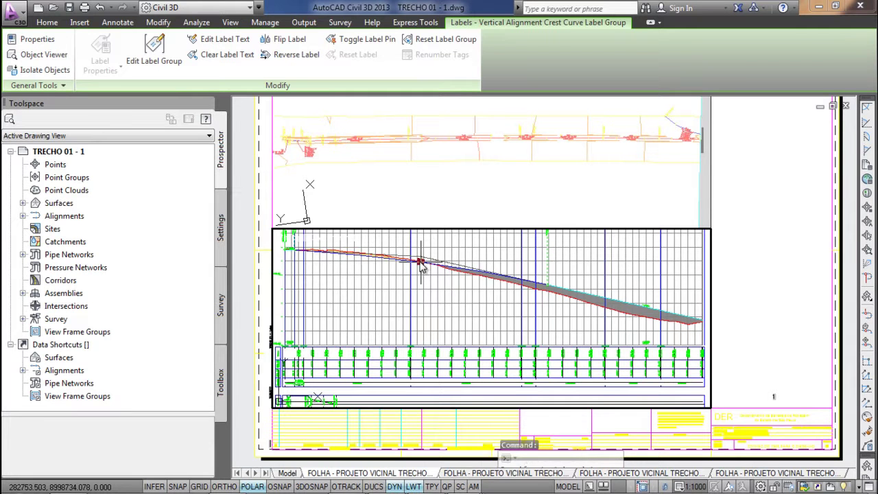
left_click(421, 300)
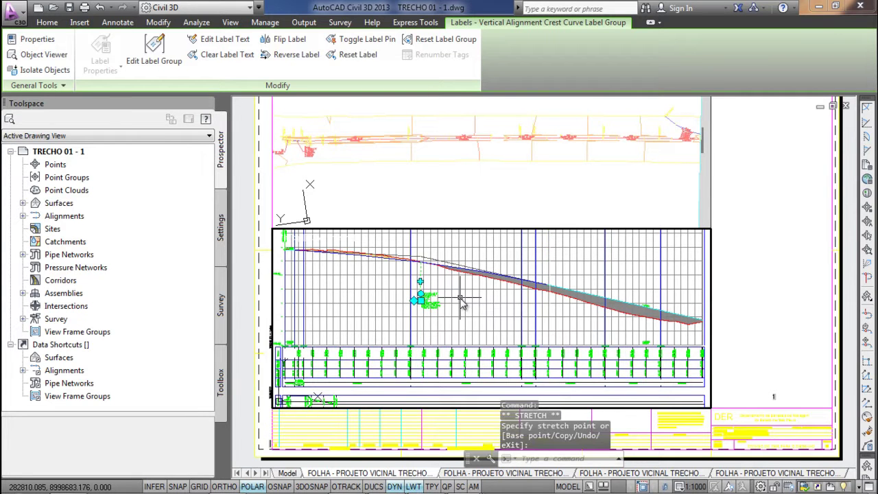
key("ctrl+z")
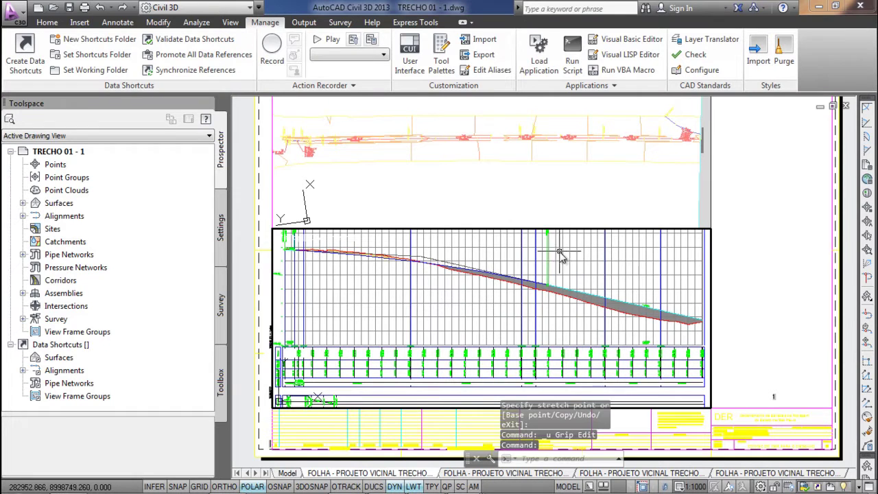
Step: Return to paper space and set the uniform background colour of the sheet layouts to black in the display options
double_click(741, 279)
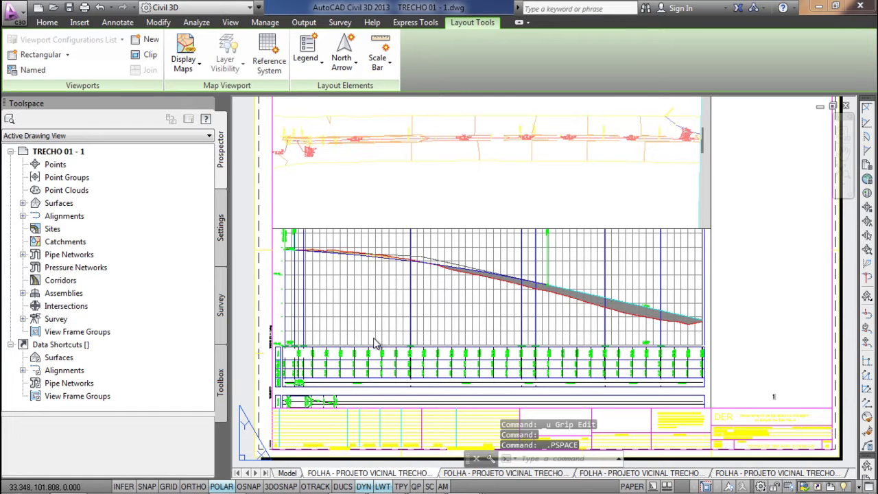
type("op")
key("Return")
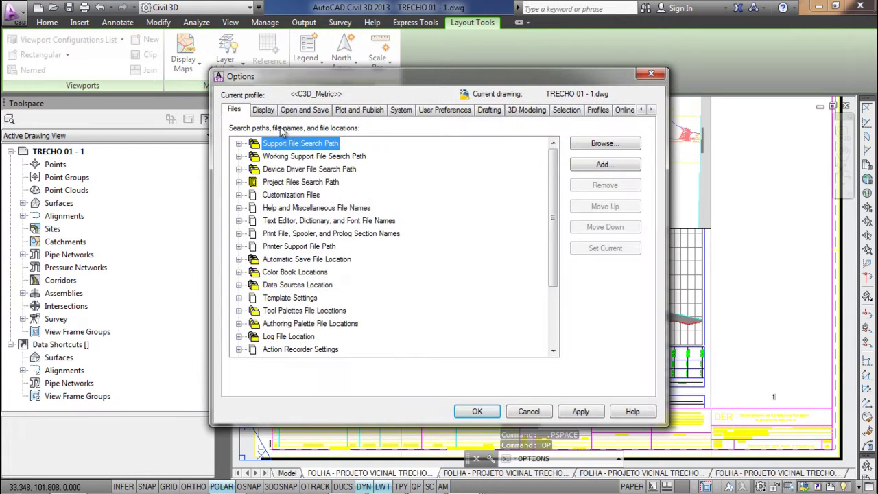
left_click(304, 110)
left_click(263, 110)
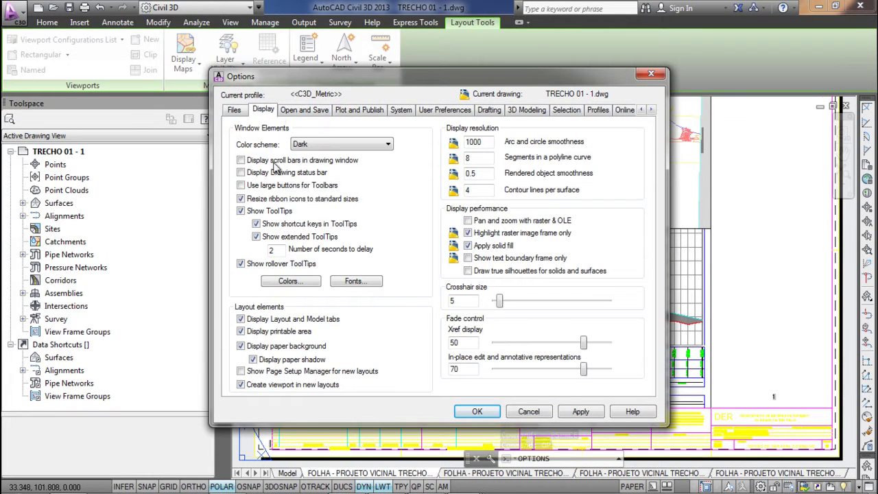
left_click(291, 280)
left_click(290, 118)
left_click(559, 111)
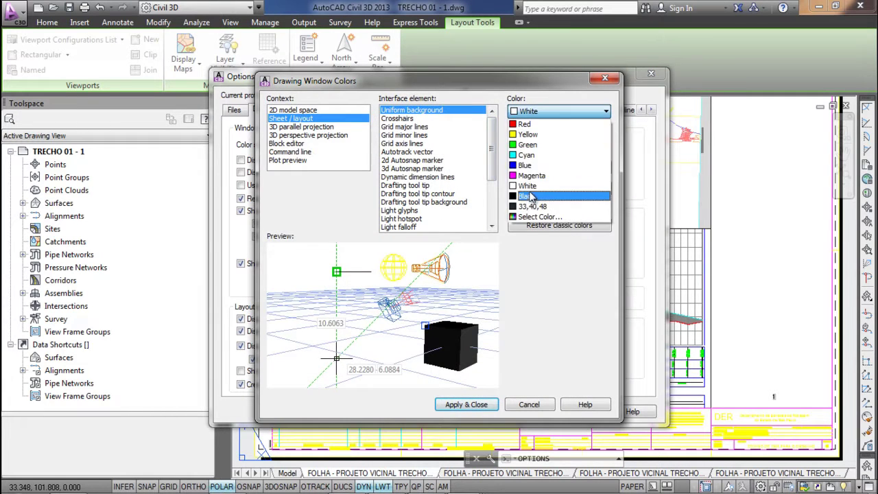
left_click(530, 197)
left_click(474, 405)
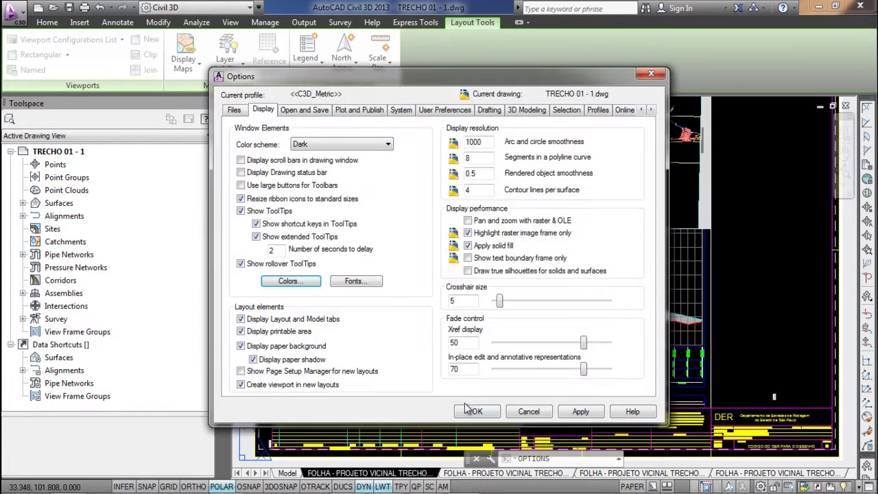
left_click(475, 411)
Step: Examine the title block, the data bands and the labels at the start of the profile on the sheet
double_click(778, 414)
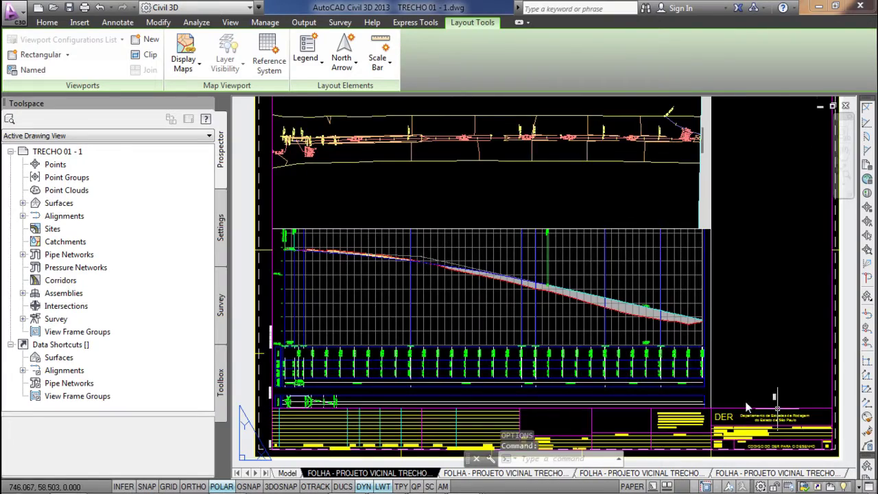
scroll(774, 406, "up", 5)
scroll(538, 398, "down", 5)
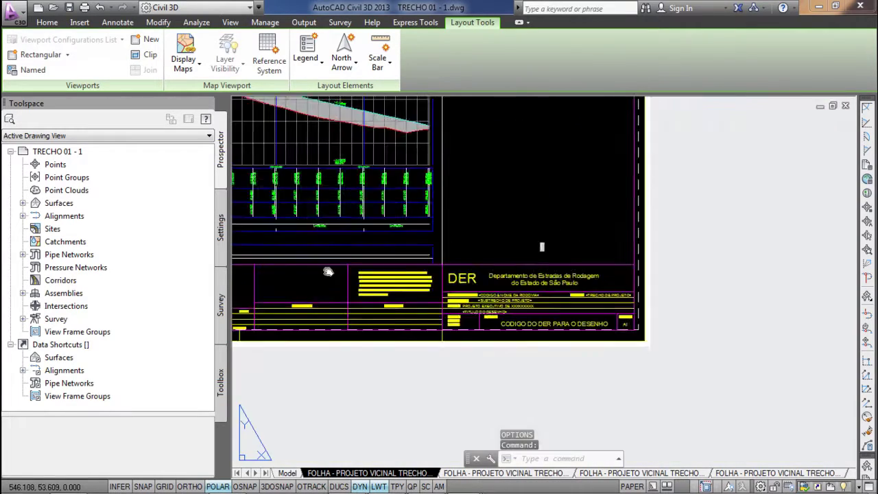
scroll(480, 288, "up", 4)
scroll(529, 337, "up", 2)
scroll(380, 225, "down", 2)
middle_click_drag(380, 225, 511, 371)
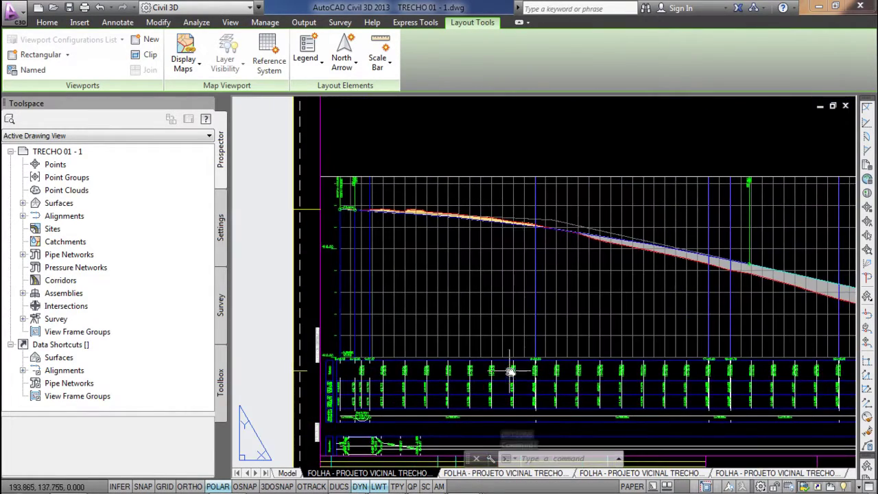
scroll(350, 187, "up", 5)
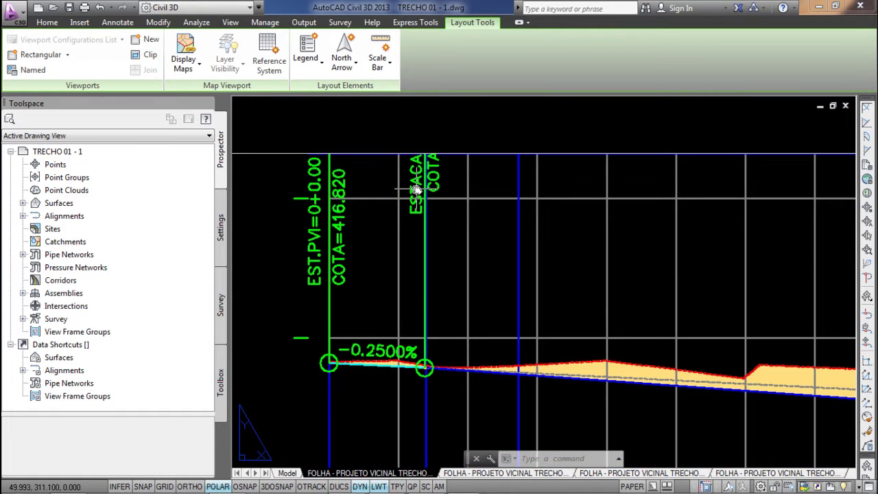
Step: Reactivate the profile viewport and move the vertical crest curve label into the empty grid area below the profile line
double_click(423, 180)
left_click(421, 179)
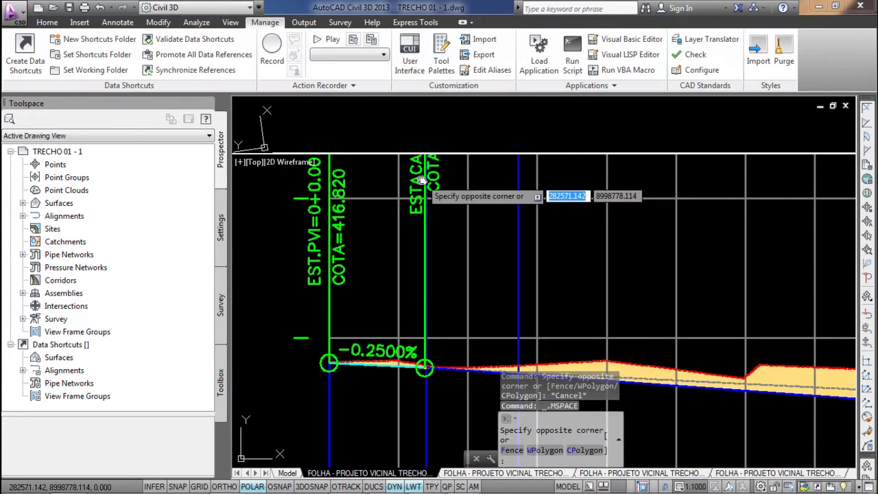
left_click(415, 180)
scroll(415, 180, "down", 8)
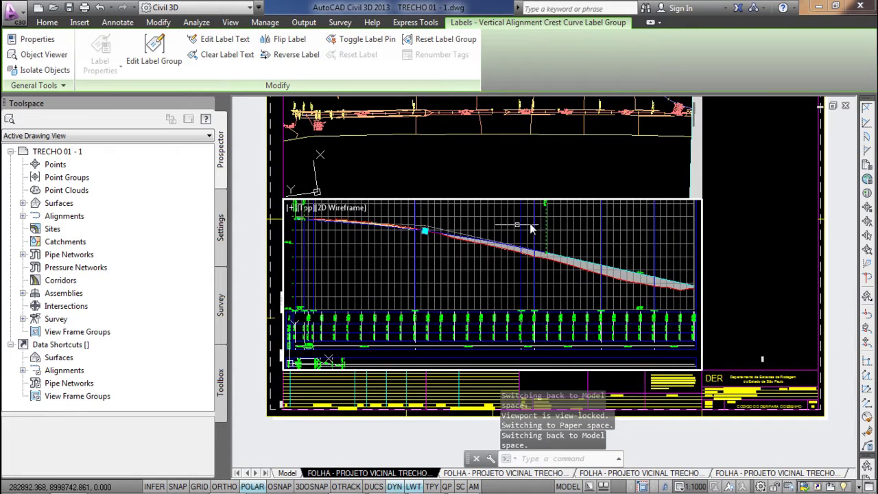
left_click(424, 232)
left_click(451, 269)
key("Escape")
scroll(454, 268, "up", 3)
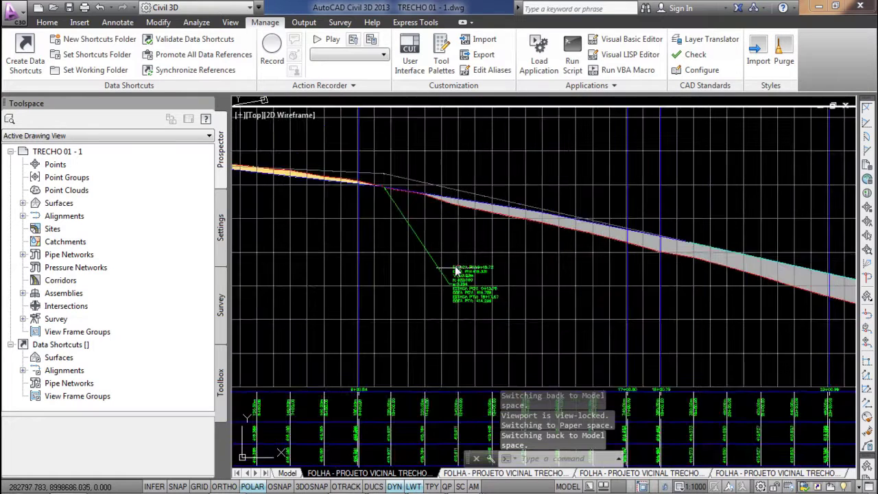
scroll(473, 271, "up", 3)
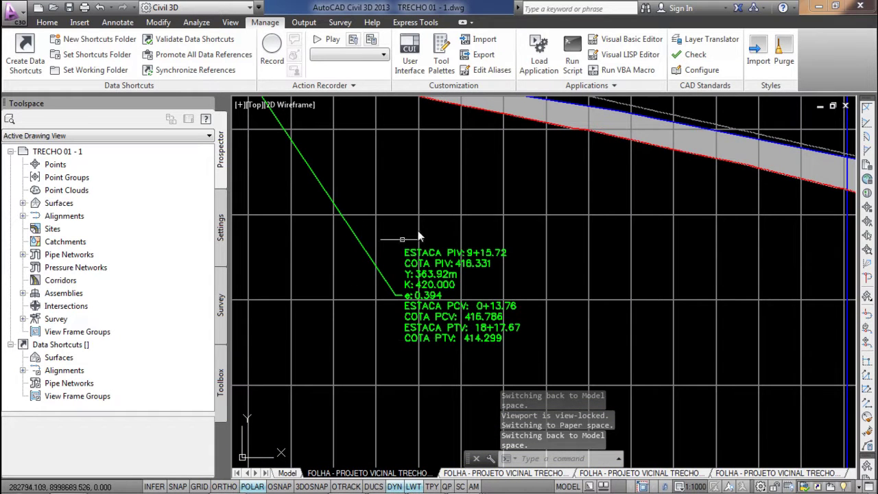